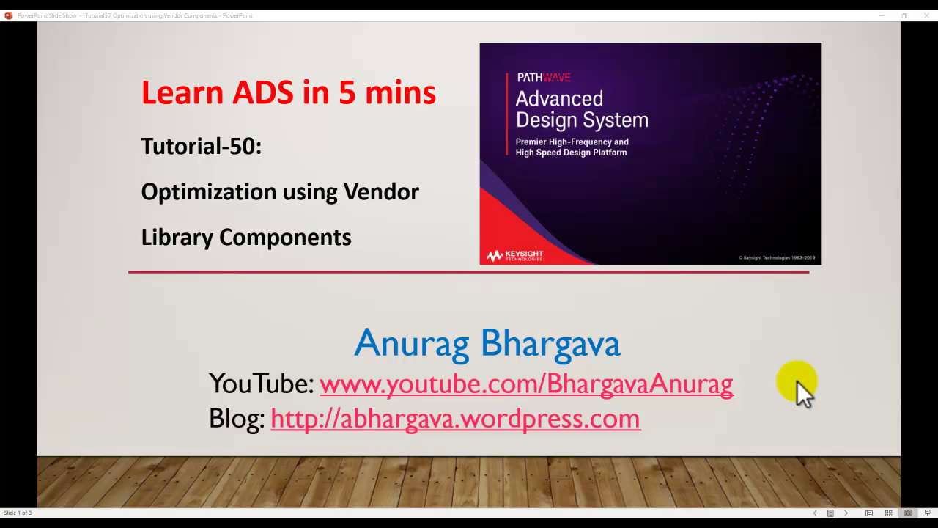
# Advance the slide show past the overview slide to slide 3, the channel subscription page
pyautogui.click(808, 375)
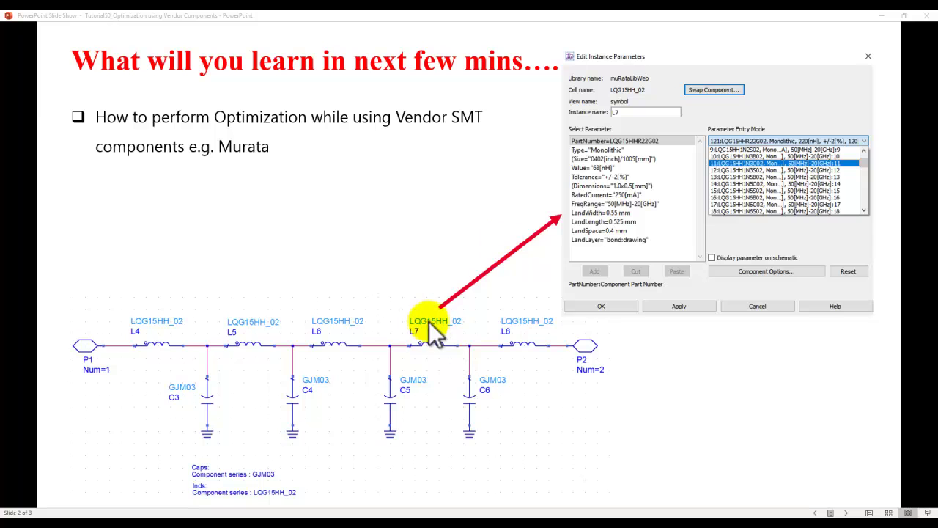
pyautogui.click(425, 260)
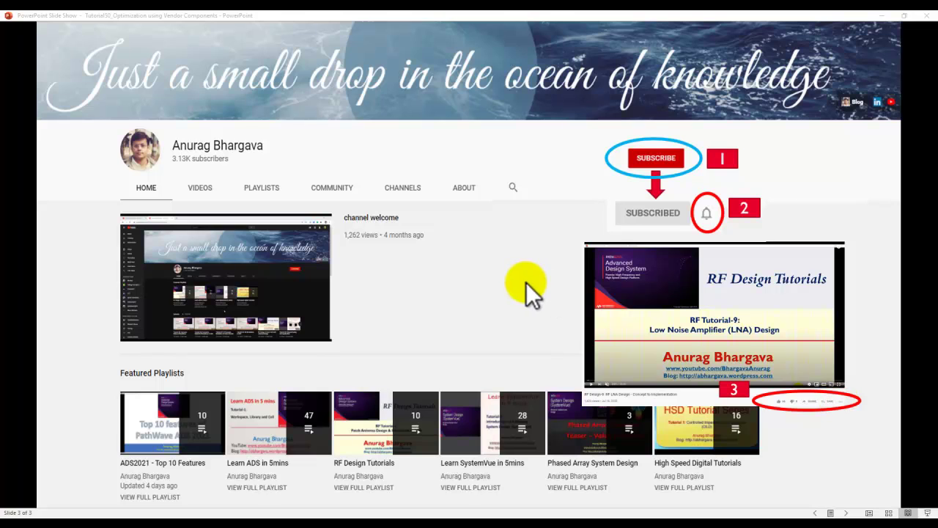
# Return the slide show to slide 2 about optimizing with Murata SMT components
pyautogui.press('Left')
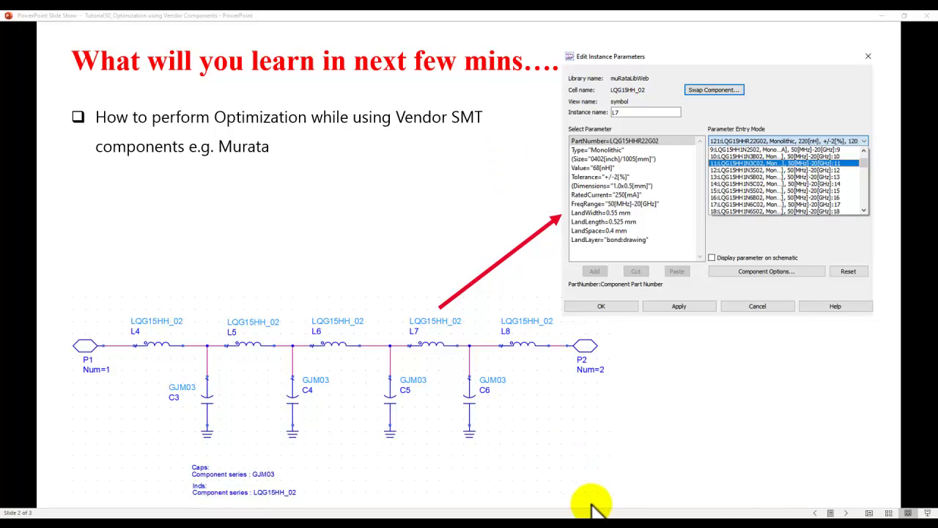
# Switch to Optimization_IdealComponents, inspect Design1's ideal LC filter, then return to the test bench
pyautogui.moveTo(593, 513)
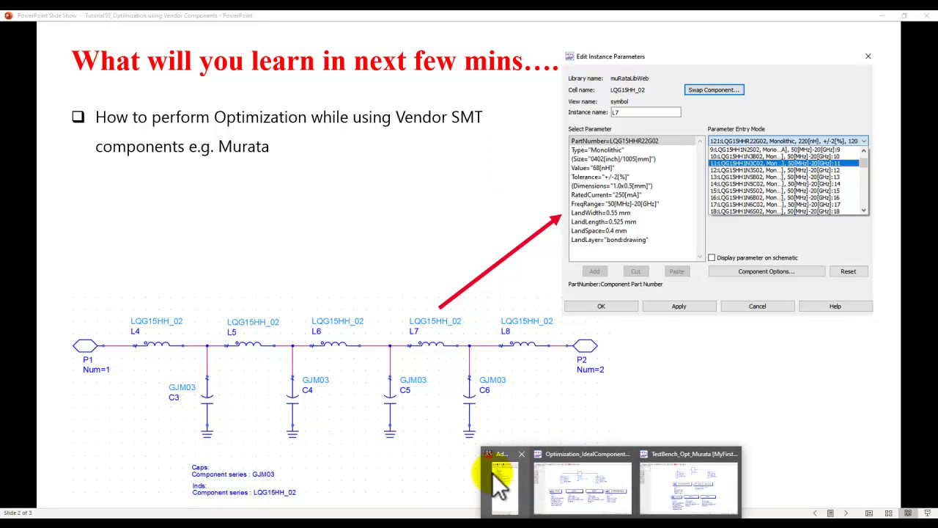
pyautogui.click(540, 484)
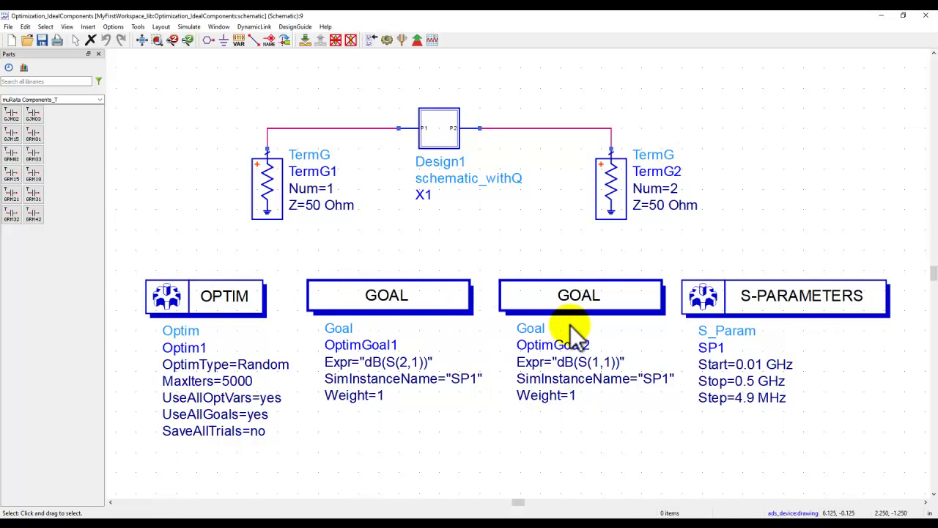
pyautogui.click(435, 174)
pyautogui.click(307, 40)
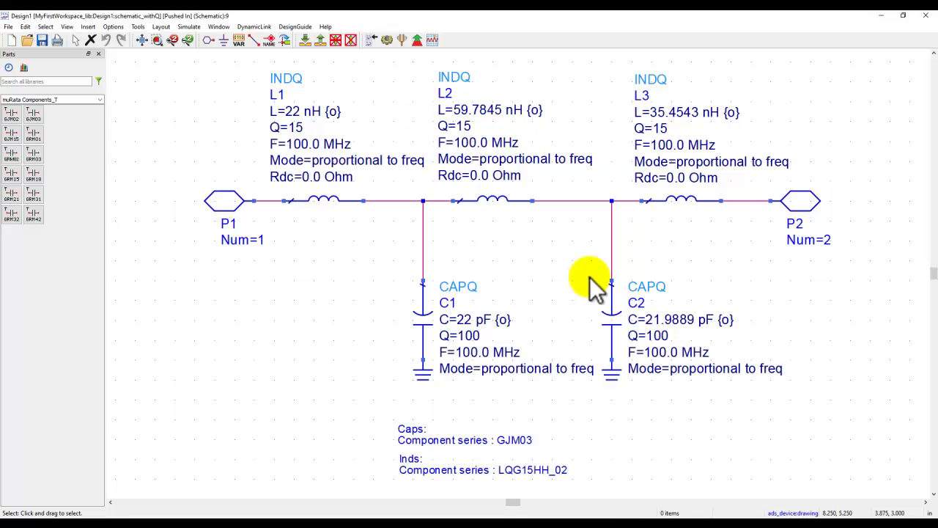
pyautogui.click(321, 41)
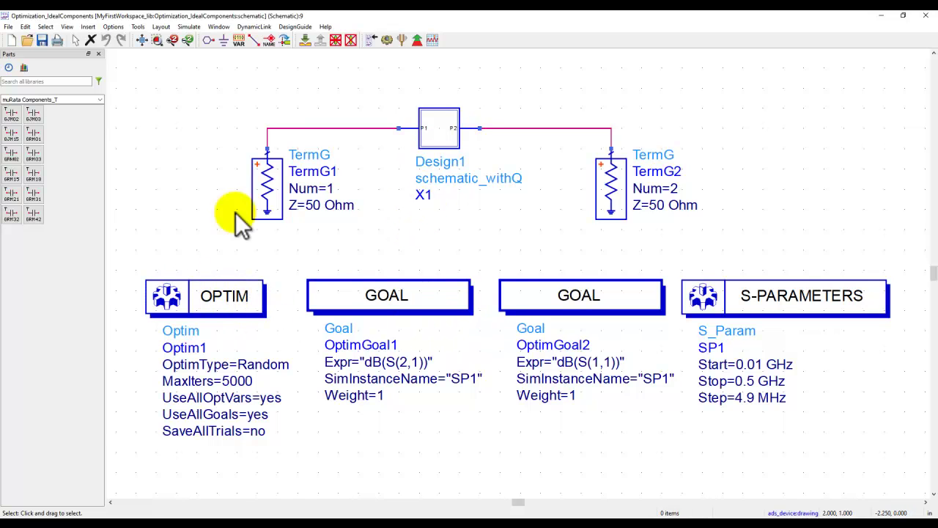
# Review the optimization variables and ranges in Simulation Variables Setup
pyautogui.click(196, 26)
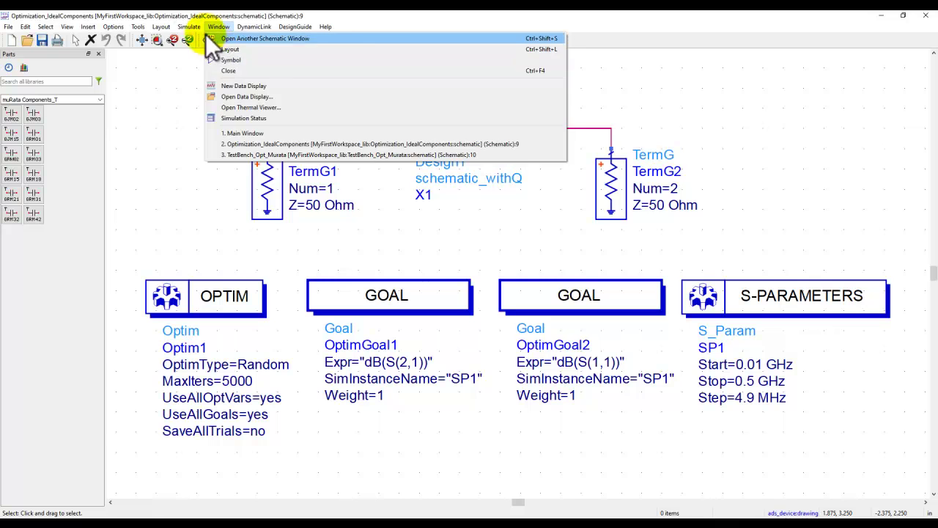
pyautogui.click(203, 62)
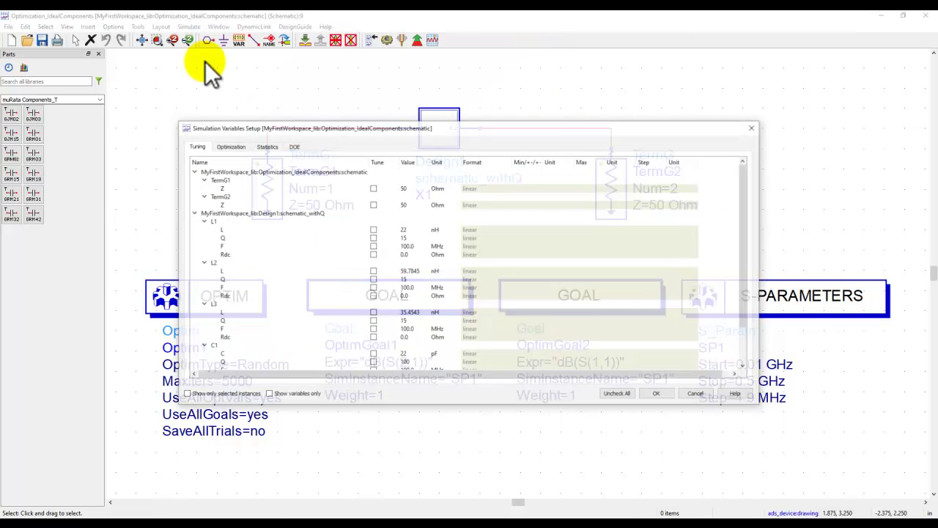
pyautogui.click(228, 147)
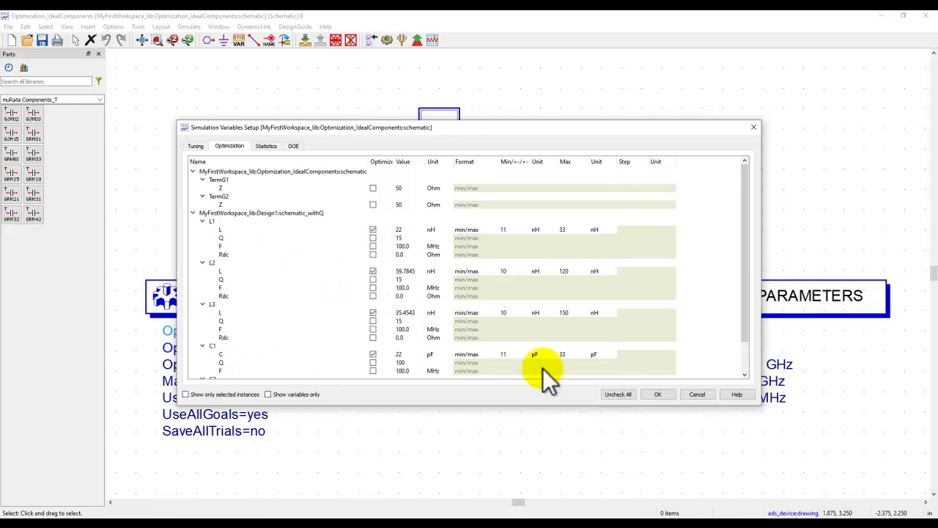
pyautogui.click(685, 399)
# Run the ideal-component optimization to about 0.0008 error, then close it without updating the design
pyautogui.click(415, 42)
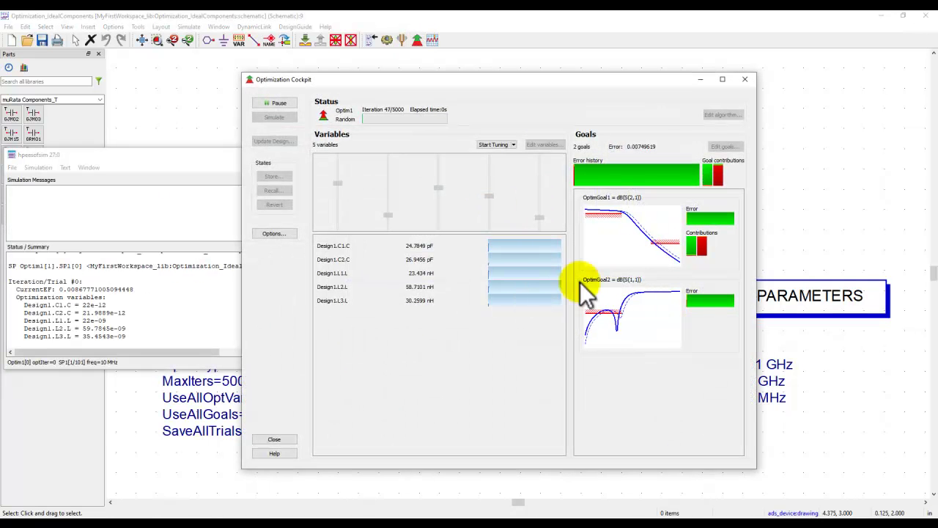
pyautogui.click(276, 102)
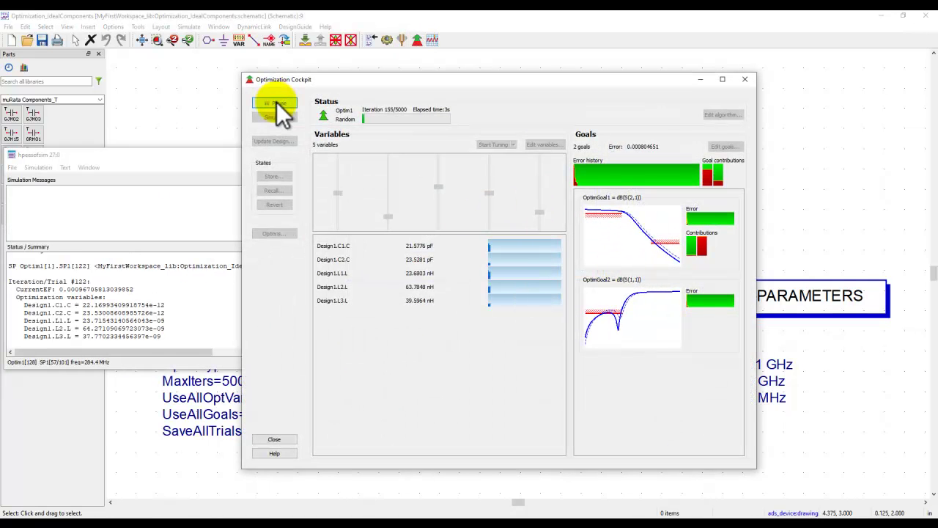
pyautogui.click(274, 439)
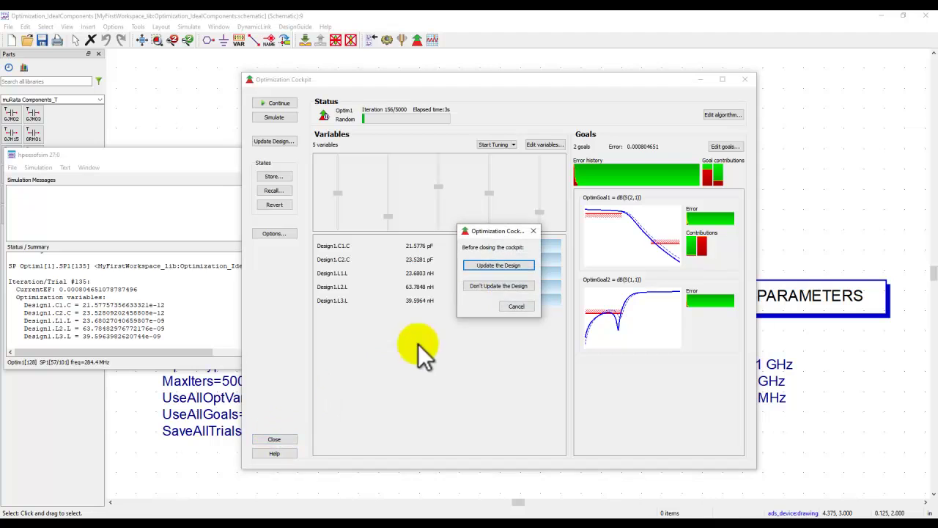
pyautogui.click(485, 286)
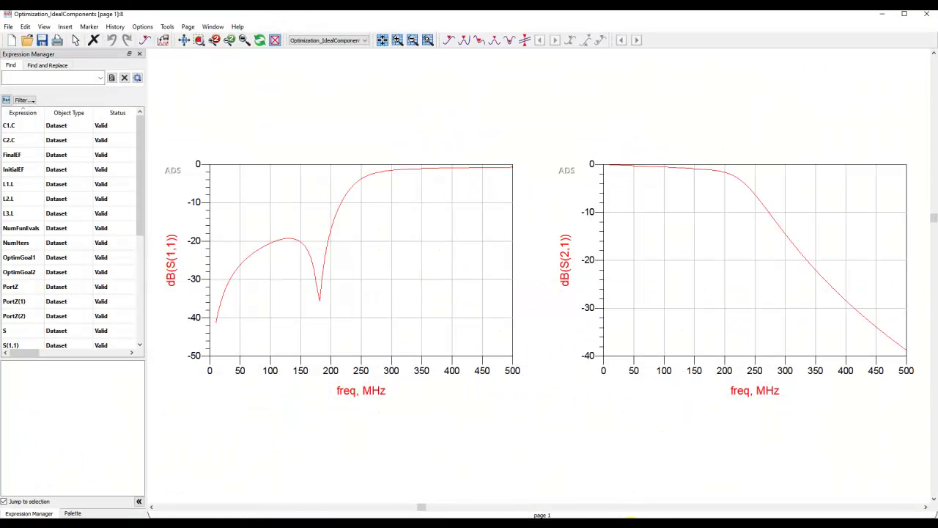
pyautogui.click(607, 516)
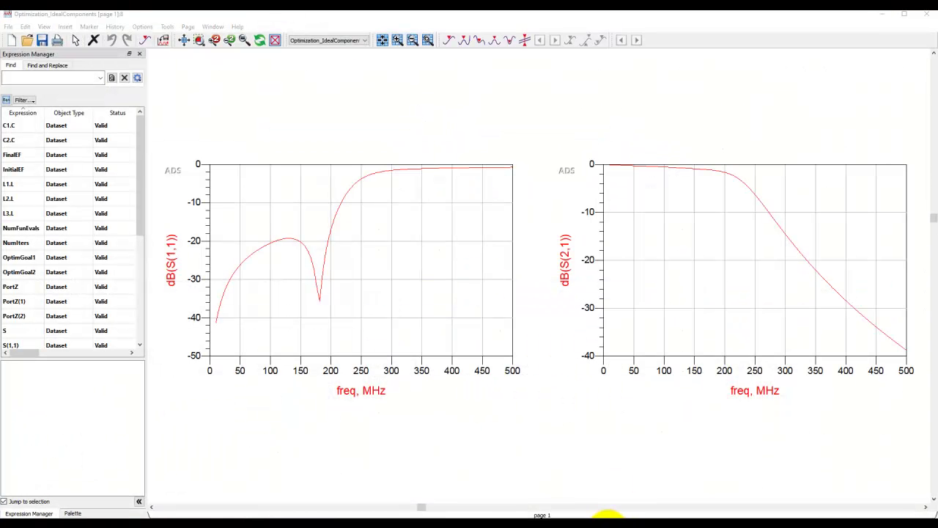
# Open the LPF_Murata filter sub-schematic from the TestBench_Opt_Murata window
pyautogui.click(680, 501)
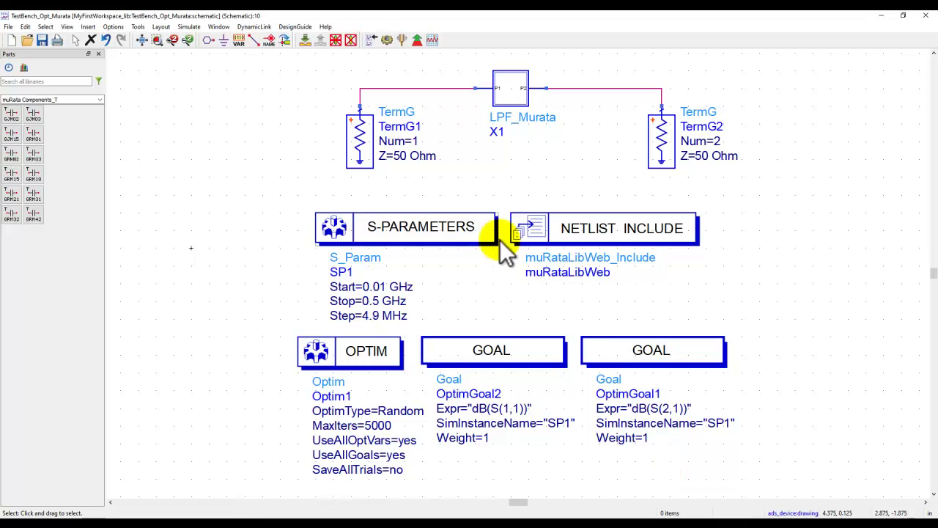
pyautogui.click(508, 95)
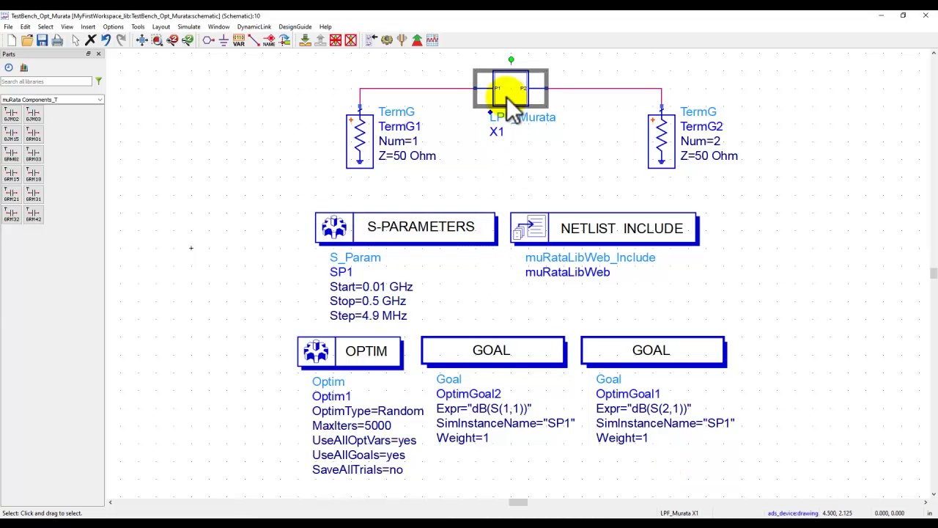
pyautogui.click(303, 41)
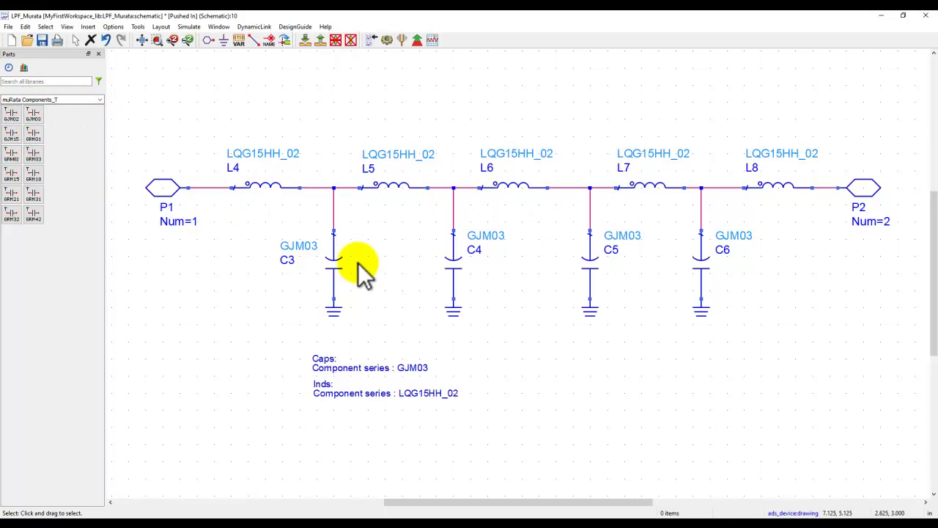
# Change inductor L4 from LQG15HH10NJ02 to Murata part LQG15HH5N1B02 (5.1 nH)
pyautogui.doubleClick(258, 184)
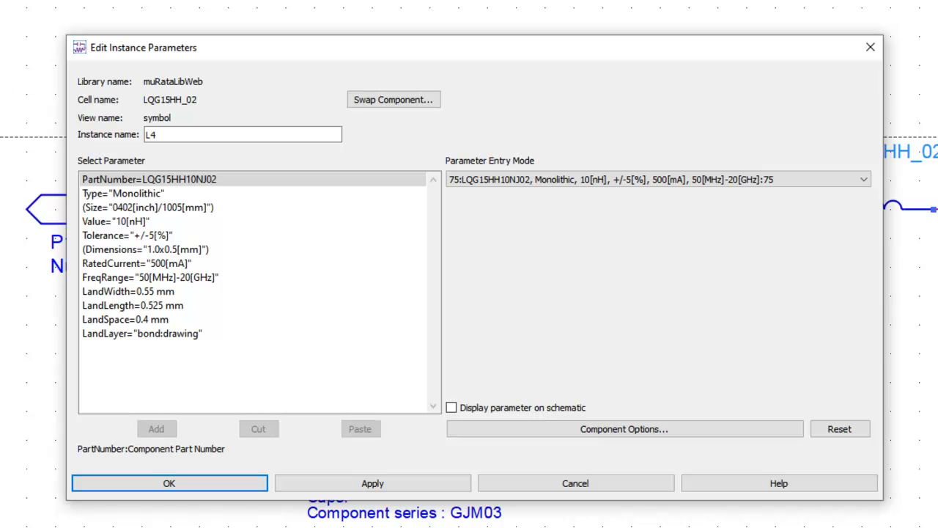
pyautogui.click(617, 184)
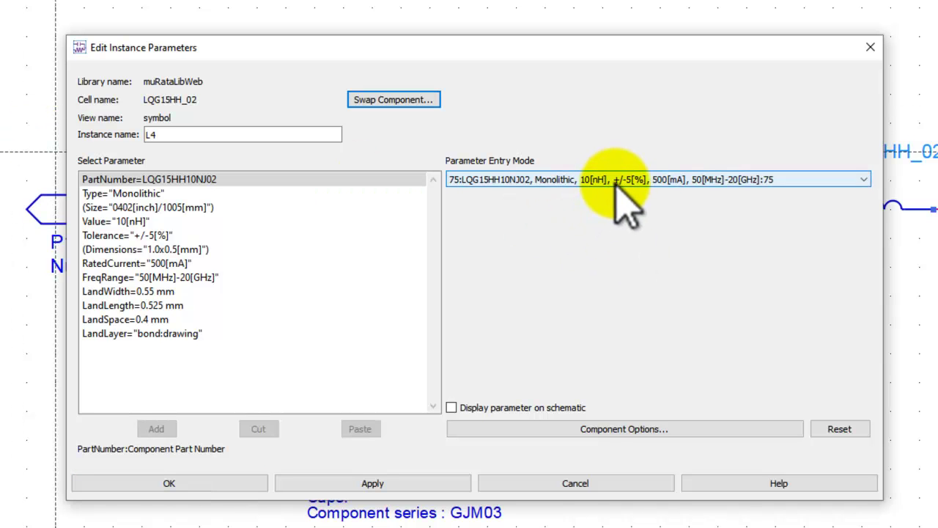
pyautogui.click(617, 185)
pyautogui.scroll(5, 623, 263)
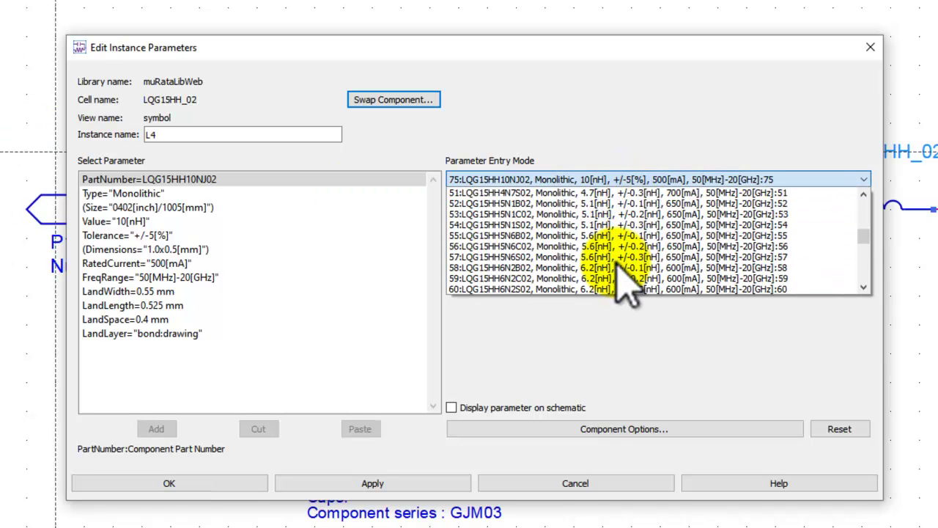
pyautogui.scroll(-3, 623, 278)
pyautogui.scroll(3, 623, 279)
pyautogui.click(601, 206)
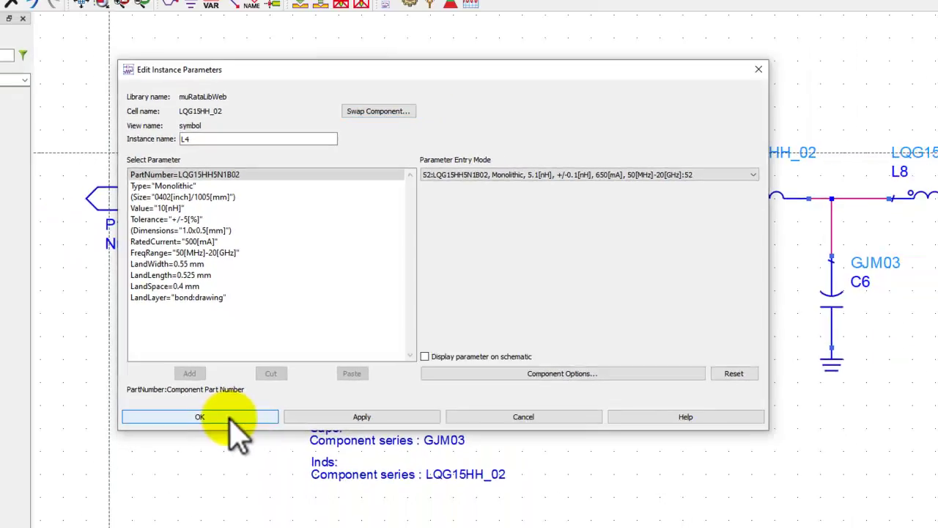
pyautogui.click(208, 485)
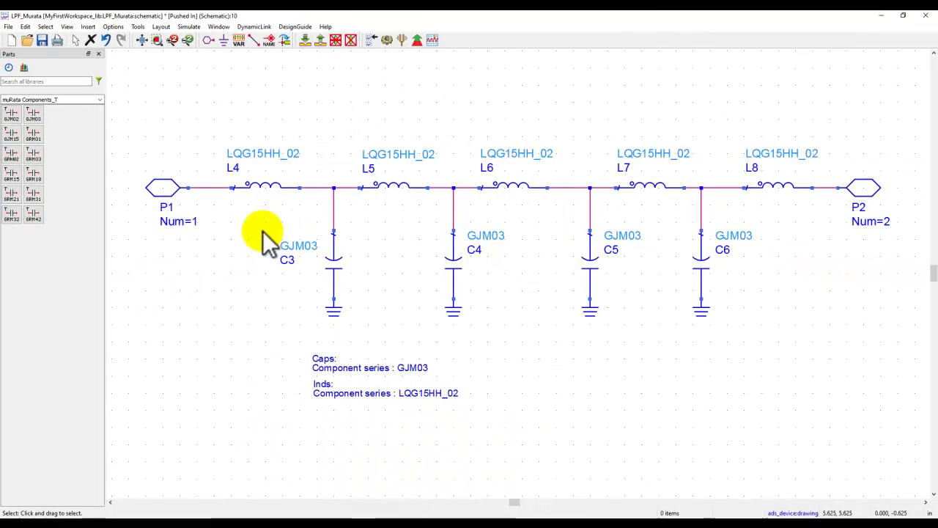
# Back on the test bench, run the S-parameter simulation and review the dB(S(2,1)) plot
pyautogui.click(321, 40)
pyautogui.click(387, 40)
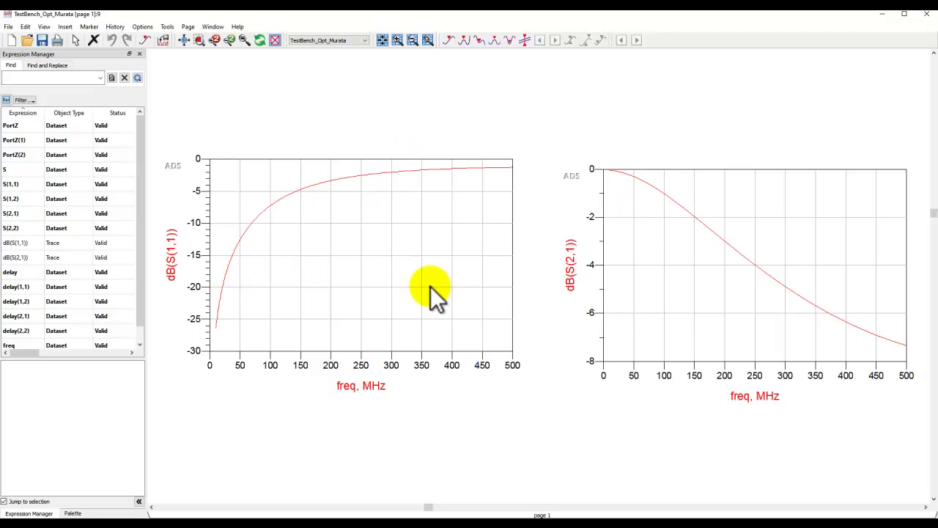
pyautogui.moveTo(623, 288); pyautogui.dragTo(622, 277)
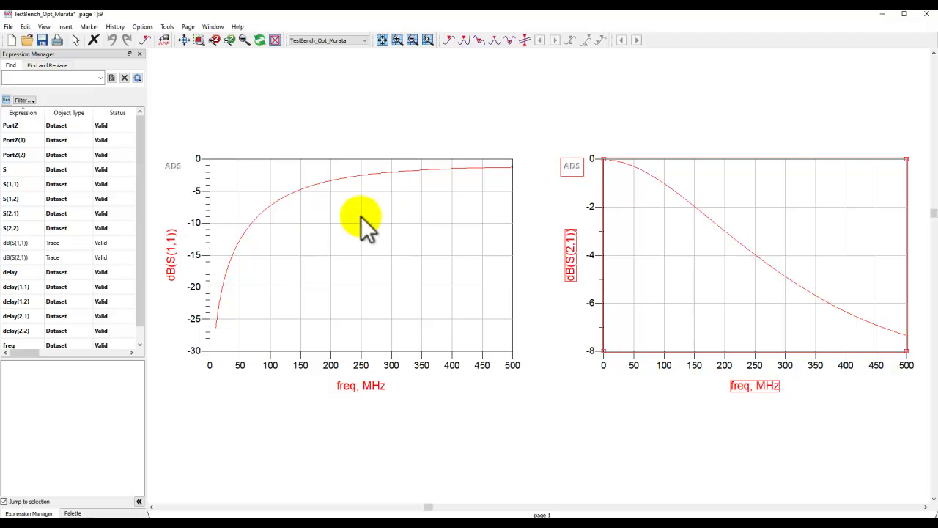
pyautogui.click(881, 14)
pyautogui.click(336, 154)
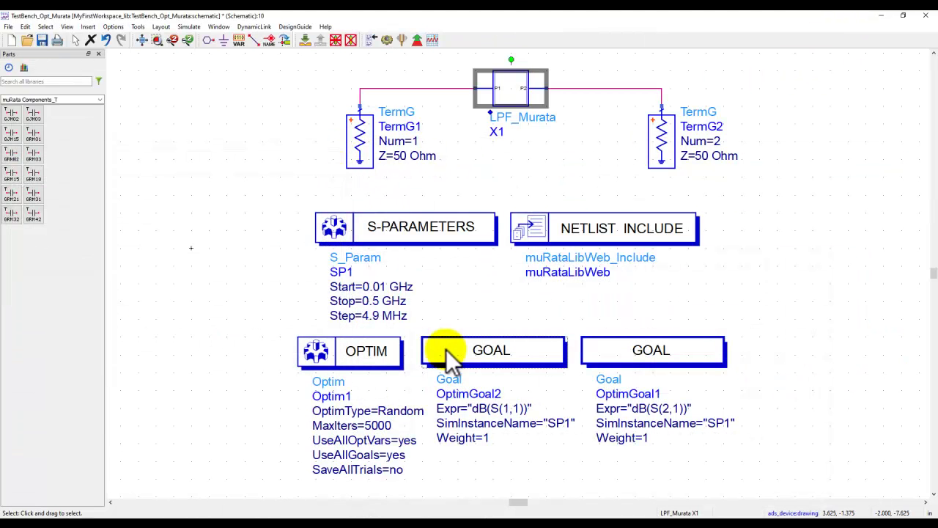
pyautogui.click(447, 351)
pyautogui.click(616, 359)
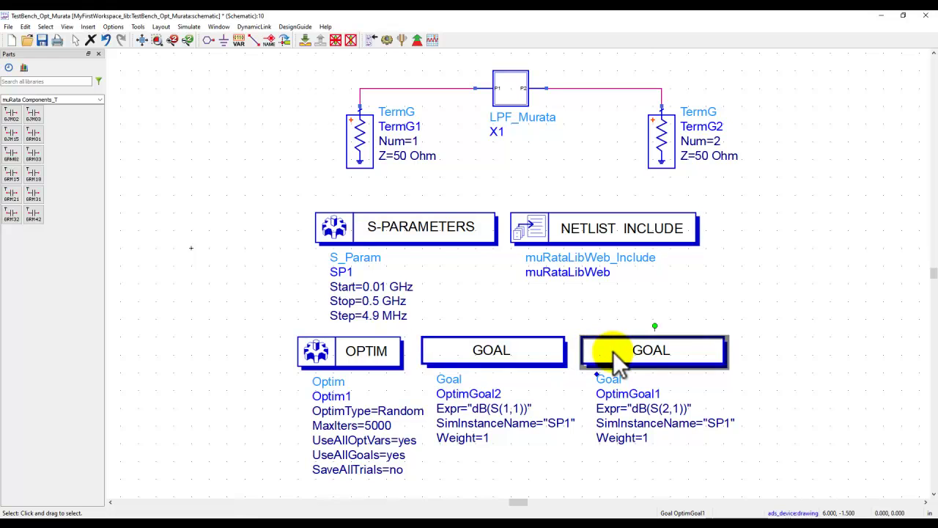
pyautogui.click(380, 369)
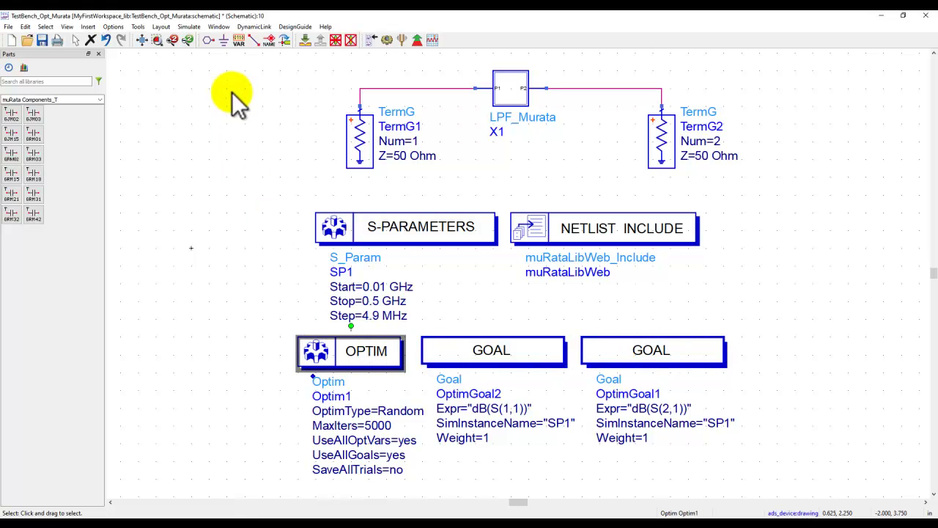
# Check the optimization variables in Simulation Variables Setup, then enter the LPF_Murata block X1
pyautogui.click(196, 29)
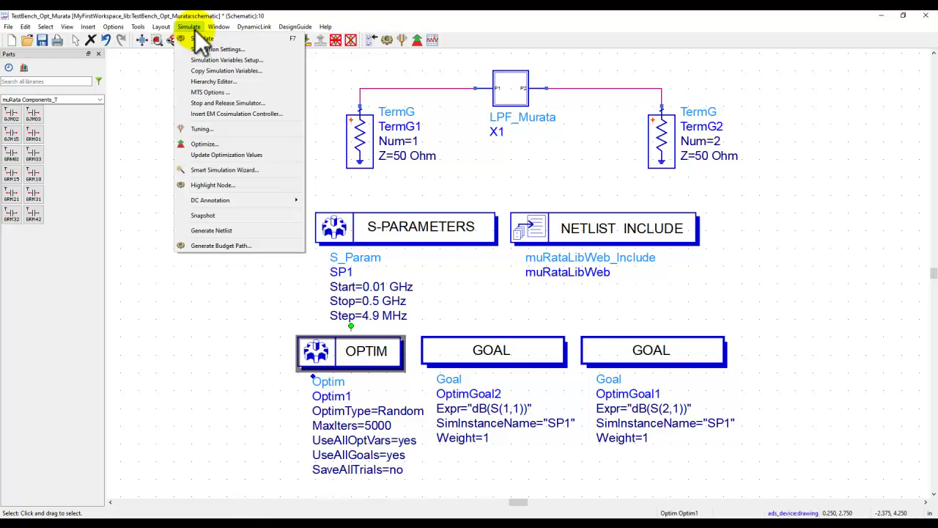
pyautogui.click(221, 59)
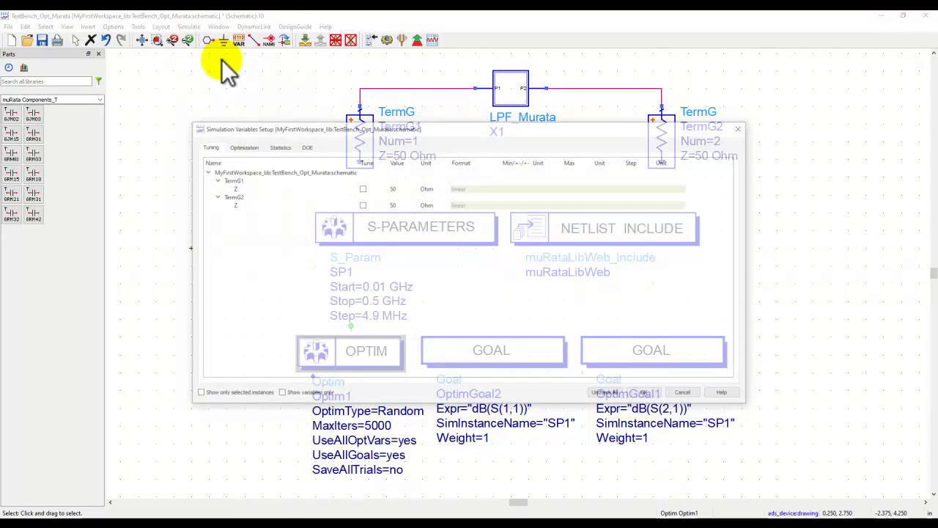
pyautogui.click(242, 146)
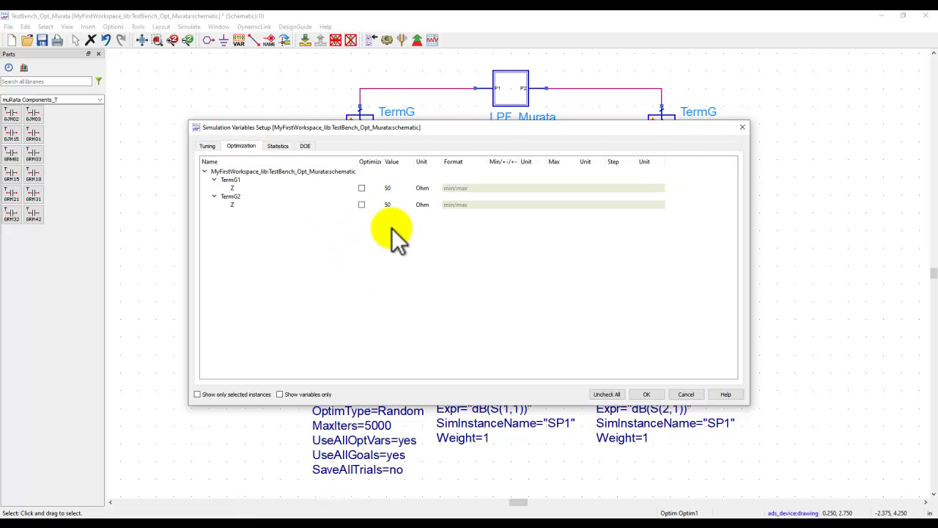
pyautogui.click(686, 394)
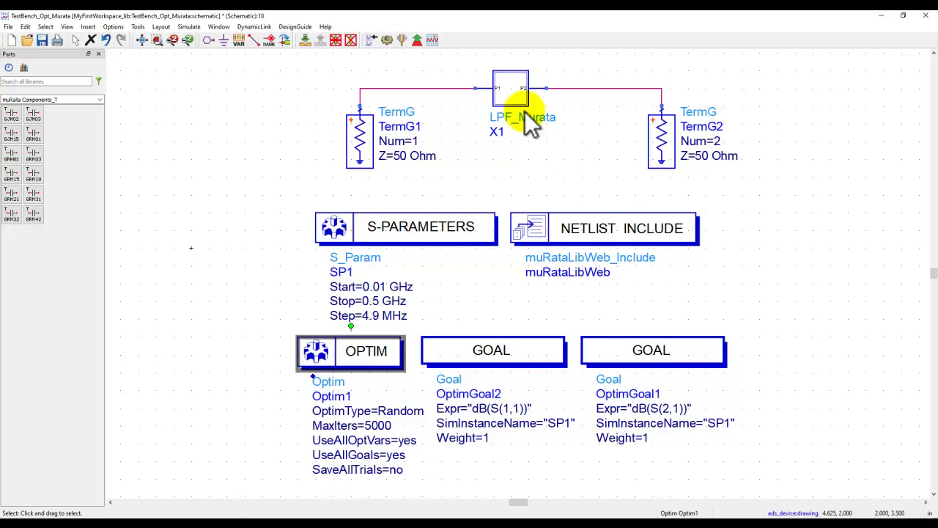
pyautogui.click(503, 94)
pyautogui.click(302, 39)
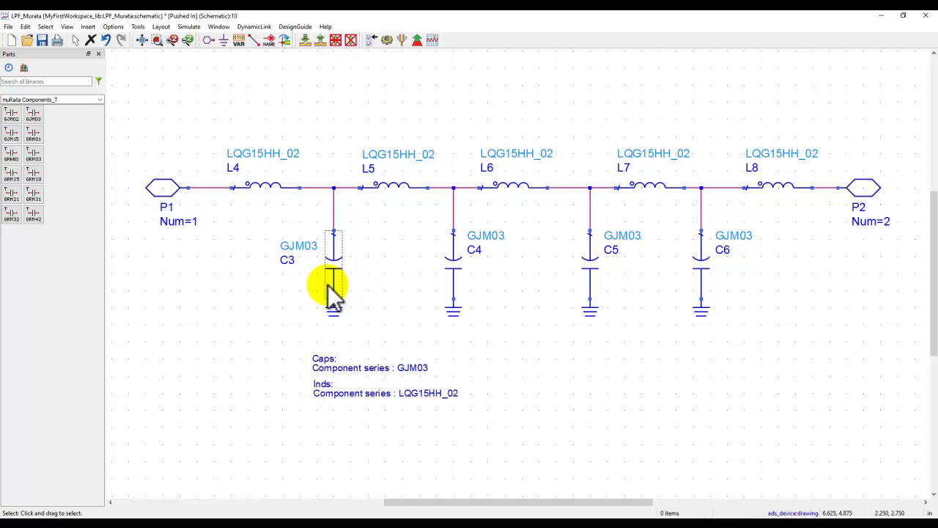
# Switch inductor L4's parameter entry mode to Discrete Optimize setting
pyautogui.doubleClick(279, 193)
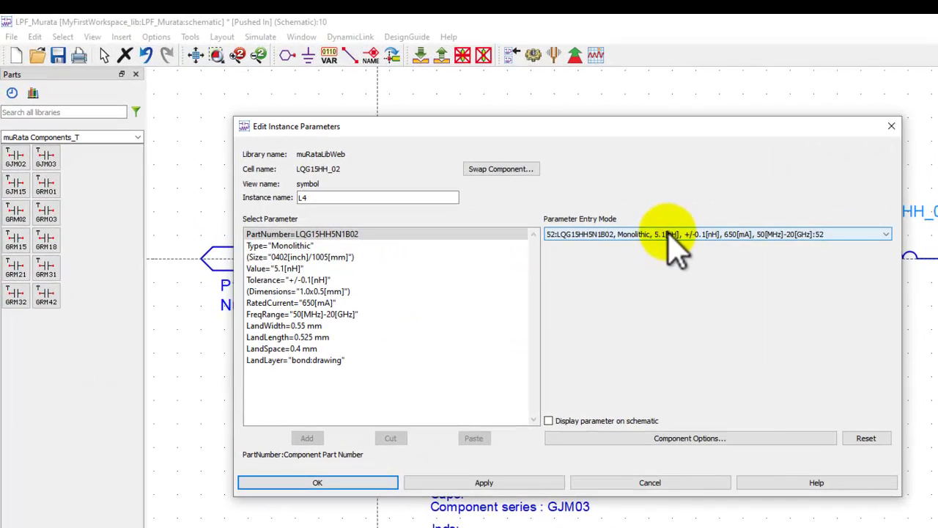
pyautogui.click(610, 213)
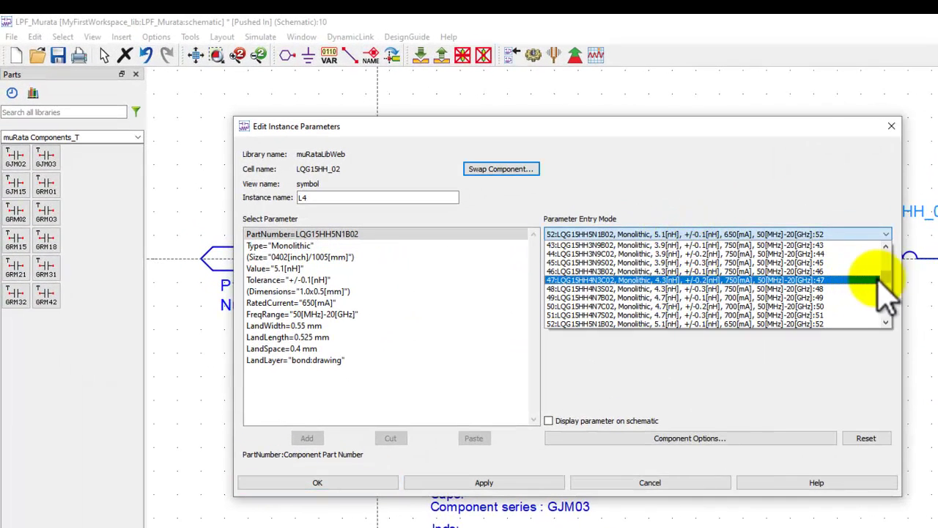
pyautogui.moveTo(888, 293); pyautogui.dragTo(892, 261)
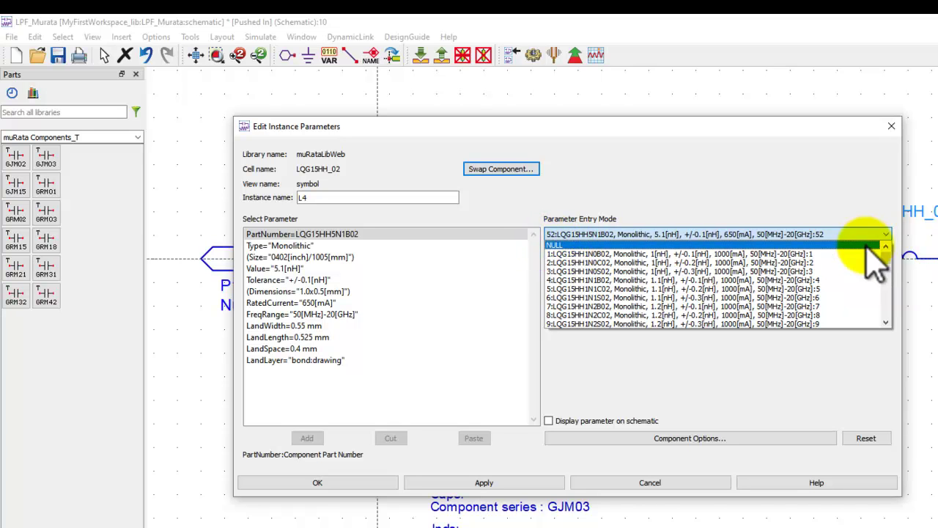
pyautogui.moveTo(885, 252); pyautogui.dragTo(891, 337)
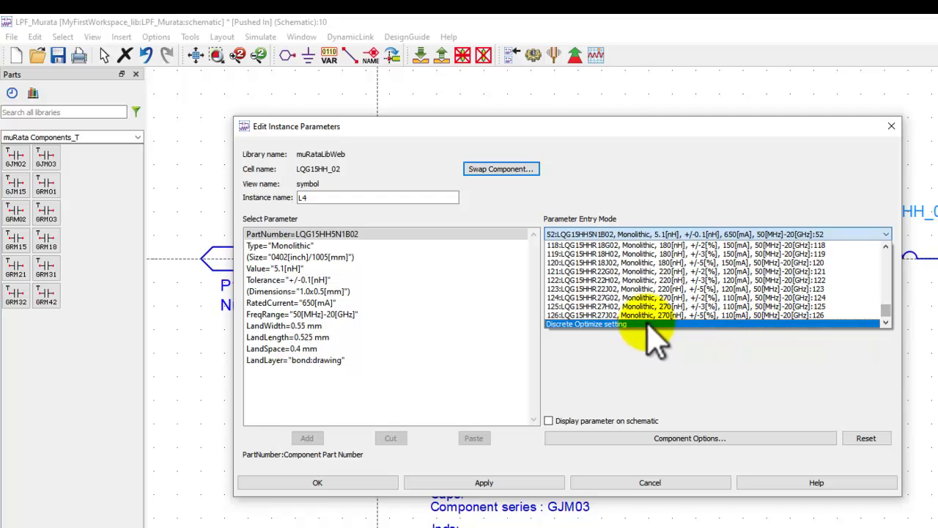
pyautogui.click(585, 324)
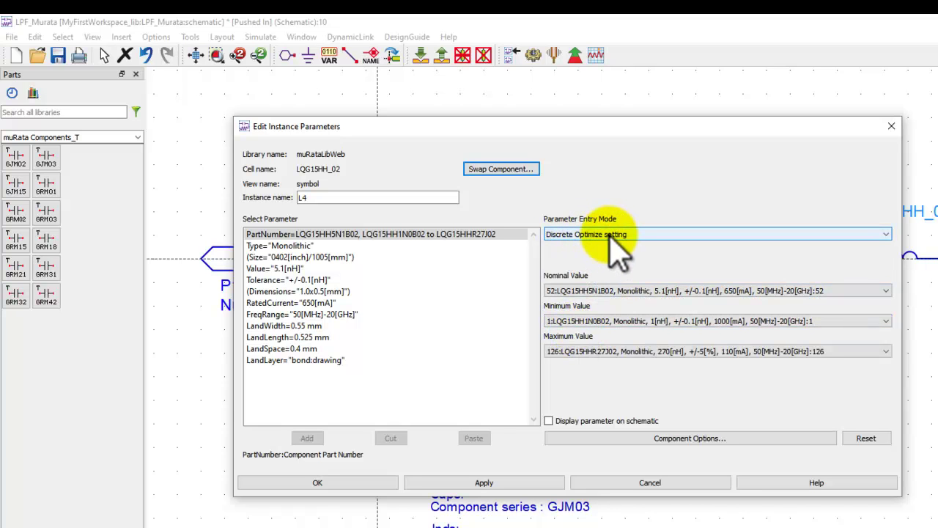
# Enable L4's nominal LQG15HH5N1B02, minimum LQG15HH1N0B02 and maximum LQG15HHR27J02 part numbers
pyautogui.click(556, 289)
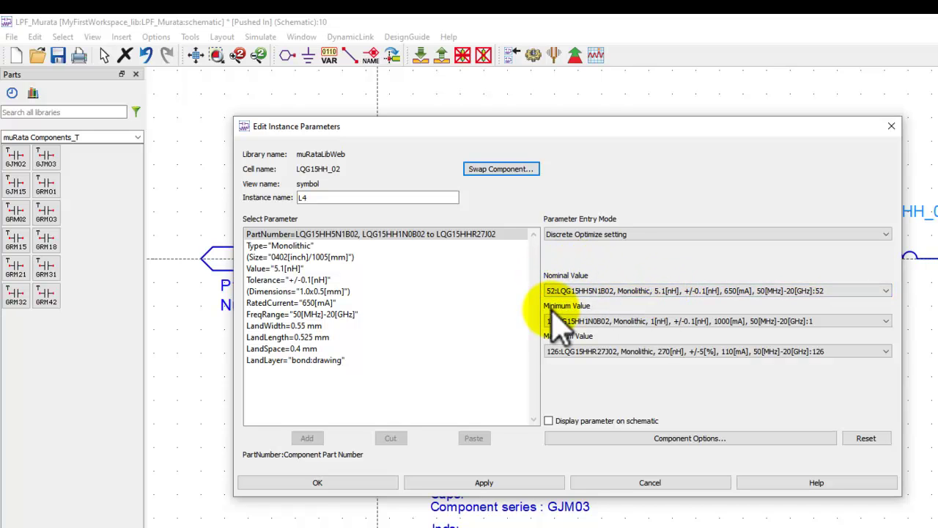
pyautogui.click(566, 351)
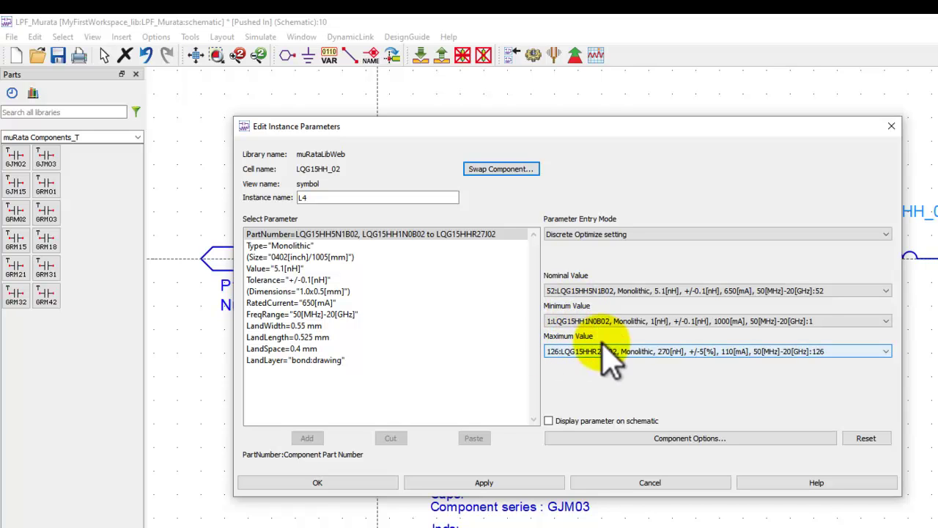
pyautogui.click(814, 322)
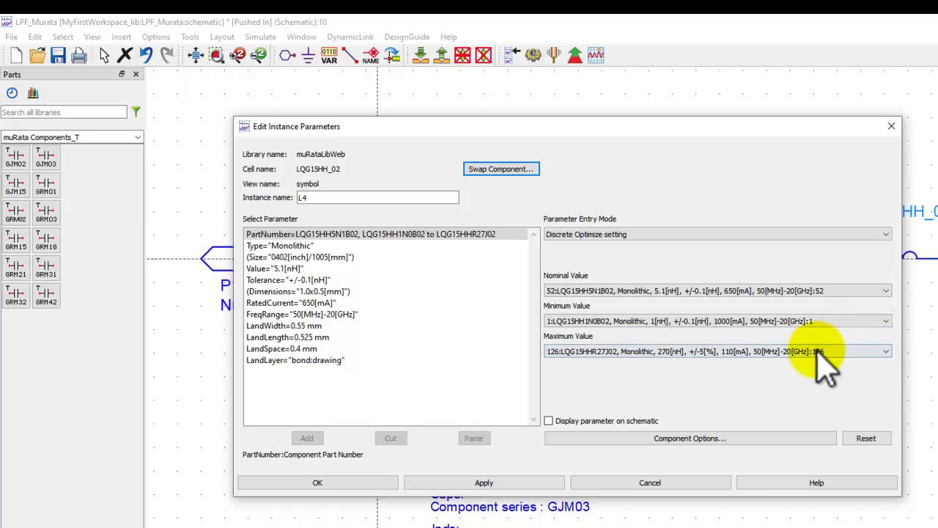
pyautogui.click(835, 322)
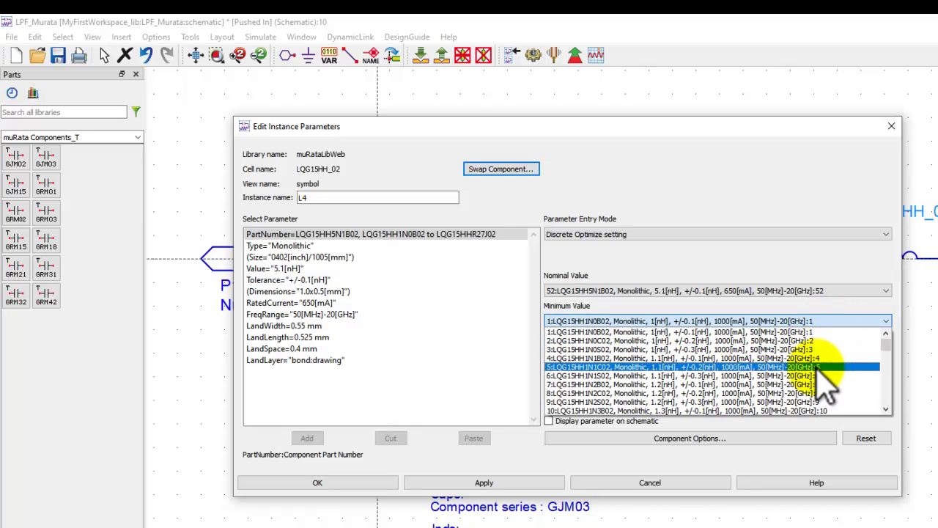
pyautogui.click(852, 321)
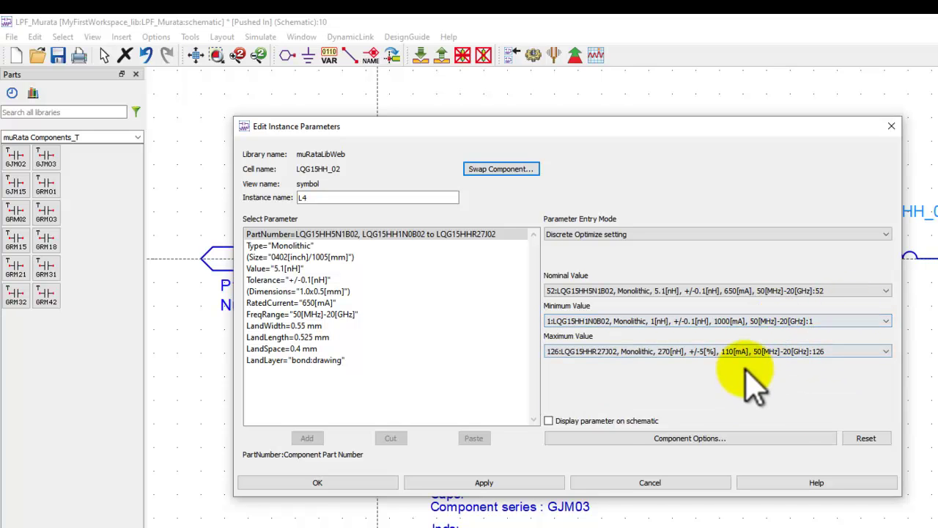
pyautogui.press('Tab')
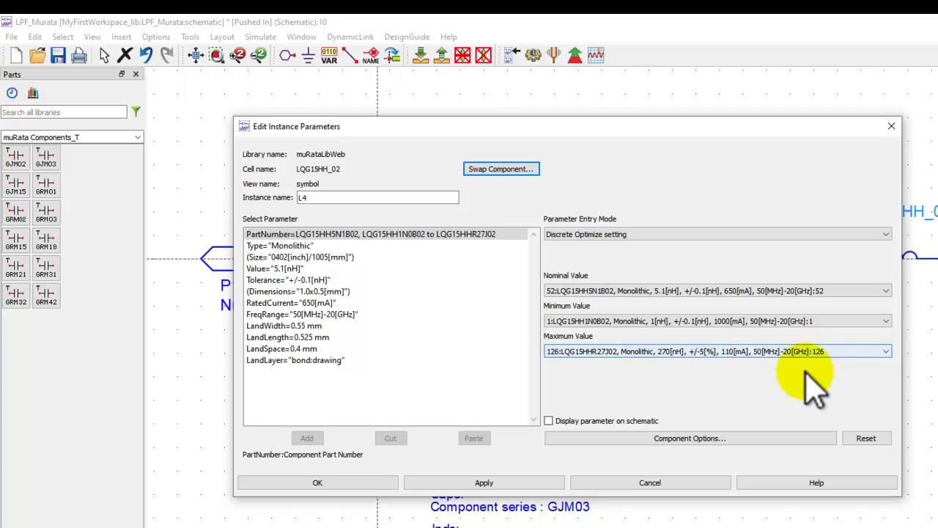
pyautogui.hotkey('shift', 'Tab')
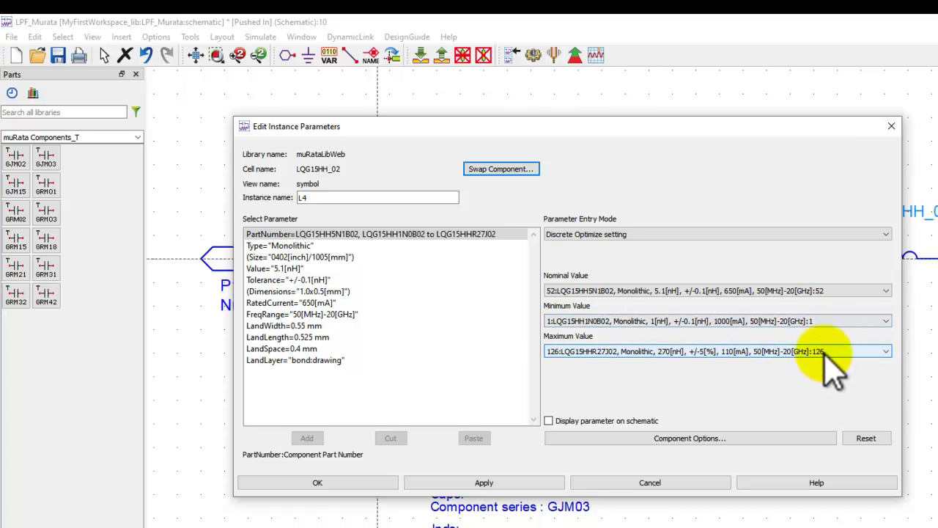
pyautogui.hotkey('shift', 'Tab')
pyautogui.hotkey('shift', 'Tab')
pyautogui.hotkey('shift', 'Tab')
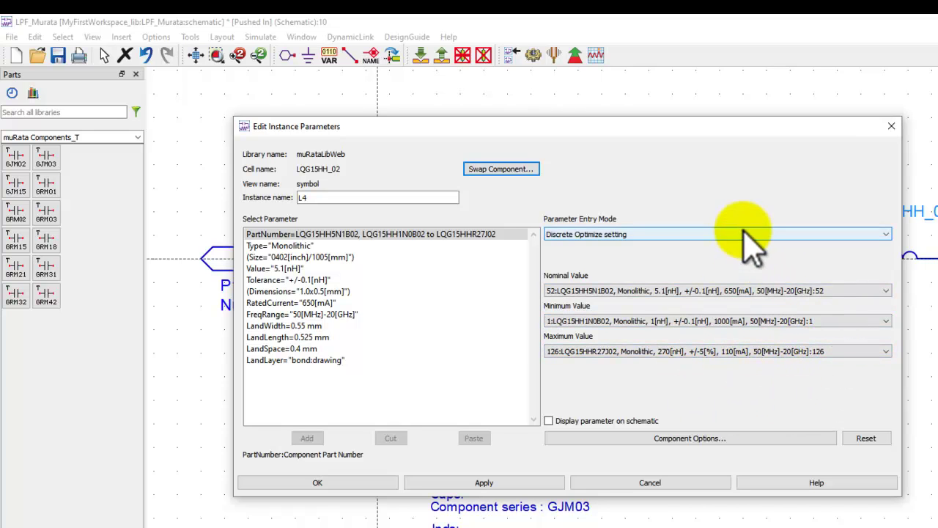
pyautogui.click(366, 483)
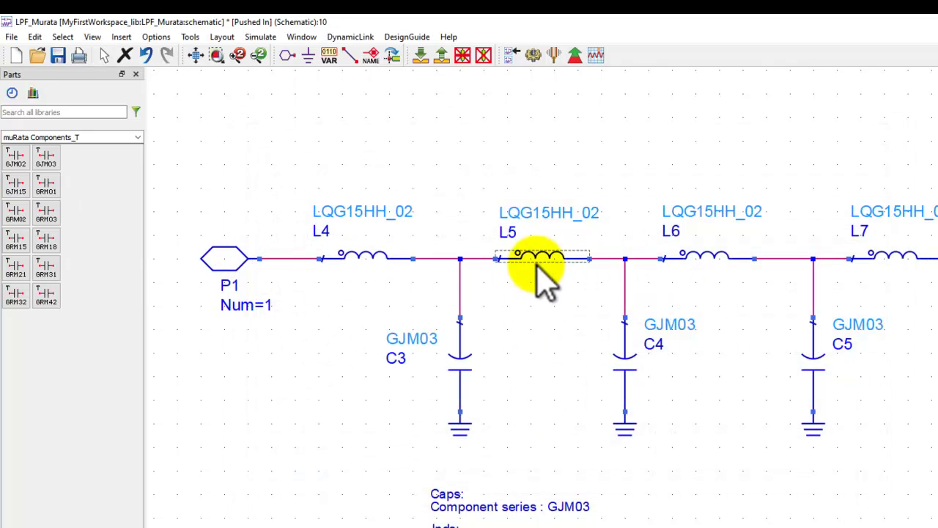
# Recheck L4's parameters and review capacitor C3's settings without making changes
pyautogui.click(405, 266)
pyautogui.doubleClick(405, 265)
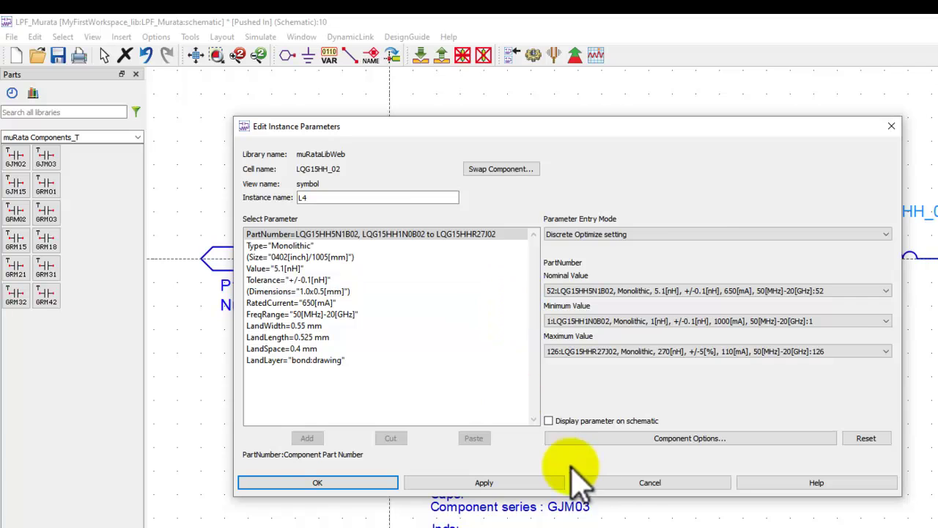
pyautogui.click(619, 484)
pyautogui.click(463, 371)
pyautogui.doubleClick(463, 371)
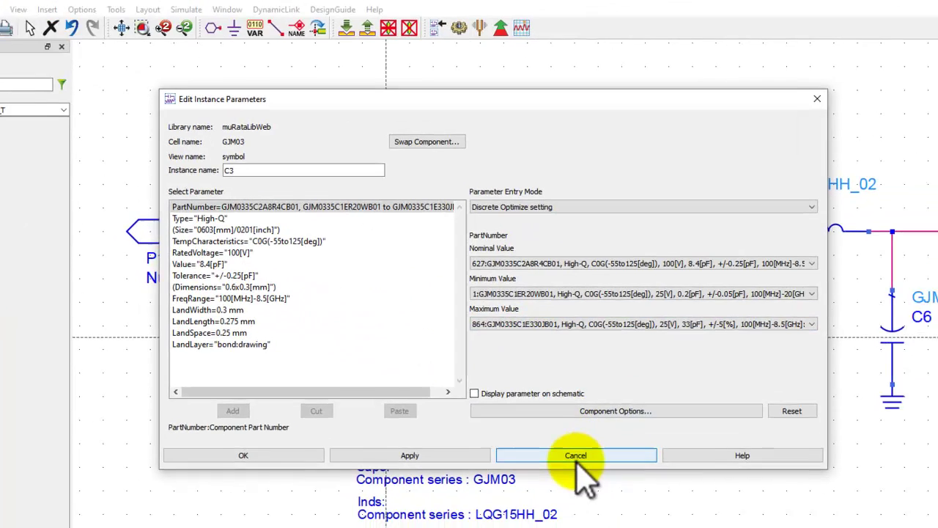
pyautogui.click(656, 482)
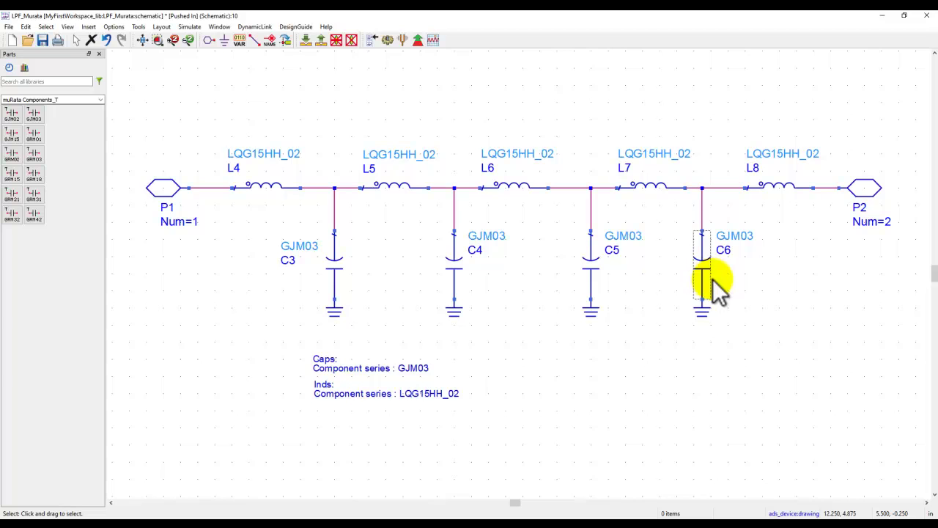
# Return to the test bench and confirm Optim1 keeps Random type with 5000 maximum iterations
pyautogui.click(321, 42)
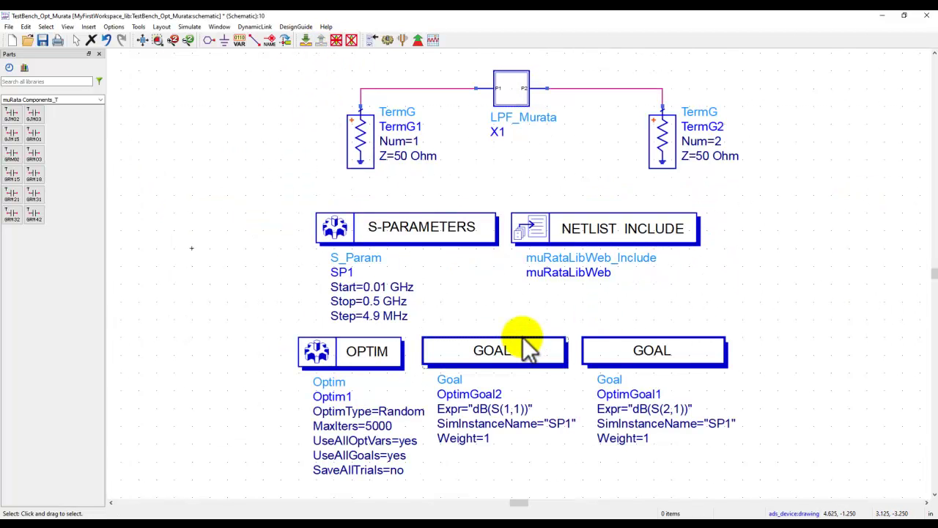
pyautogui.doubleClick(389, 363)
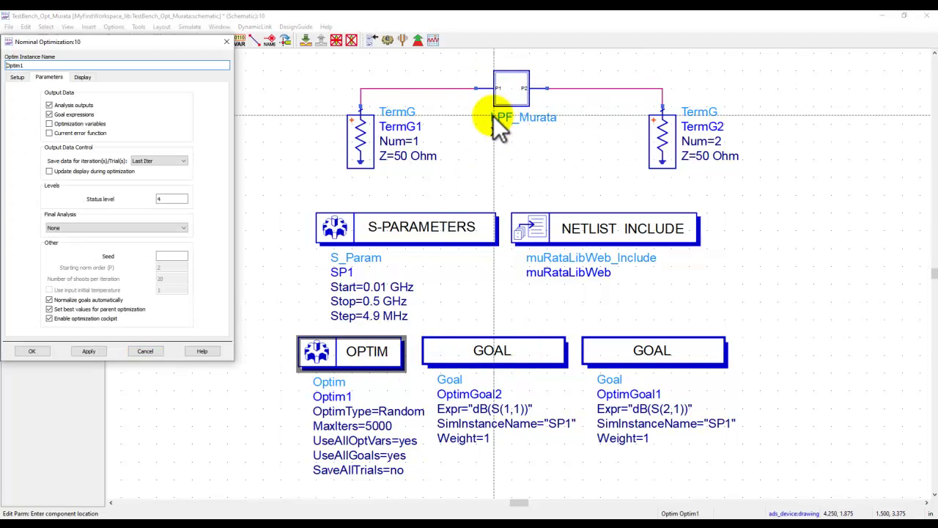
pyautogui.click(17, 77)
pyautogui.click(190, 109)
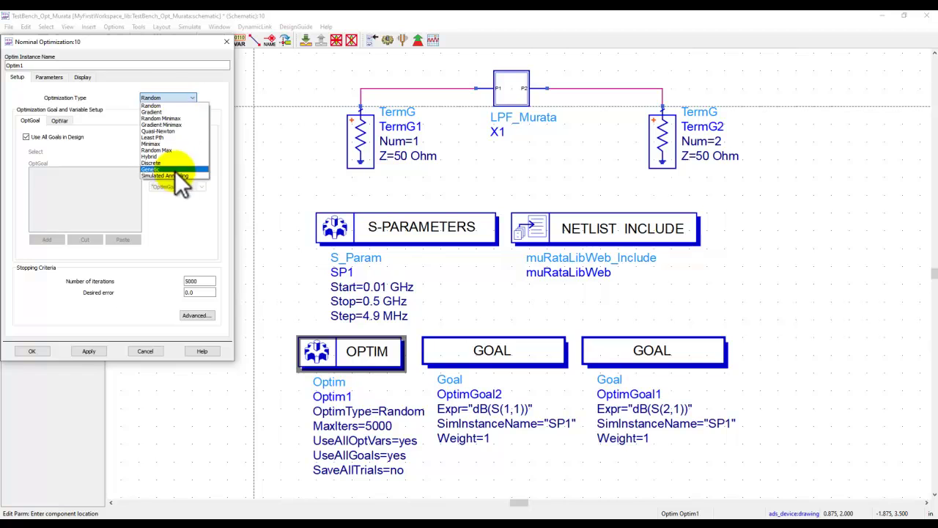
pyautogui.click(127, 102)
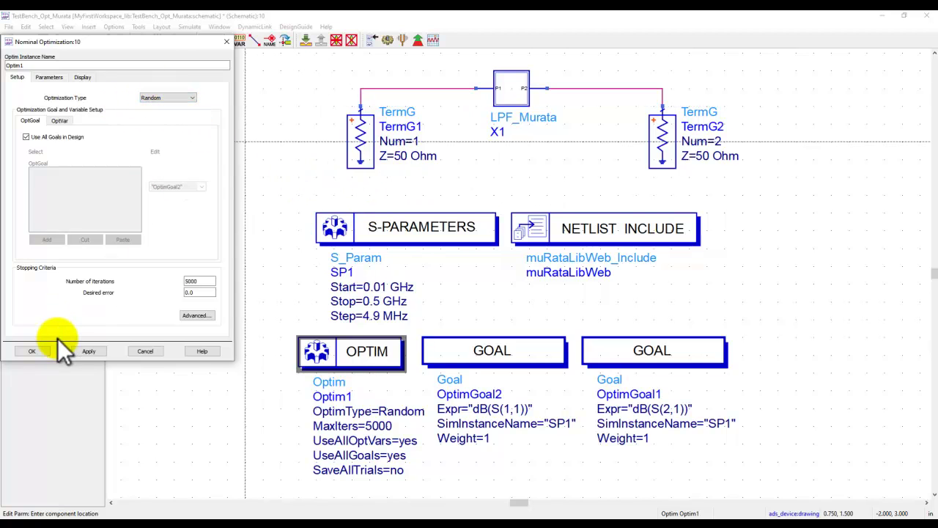
pyautogui.click(38, 352)
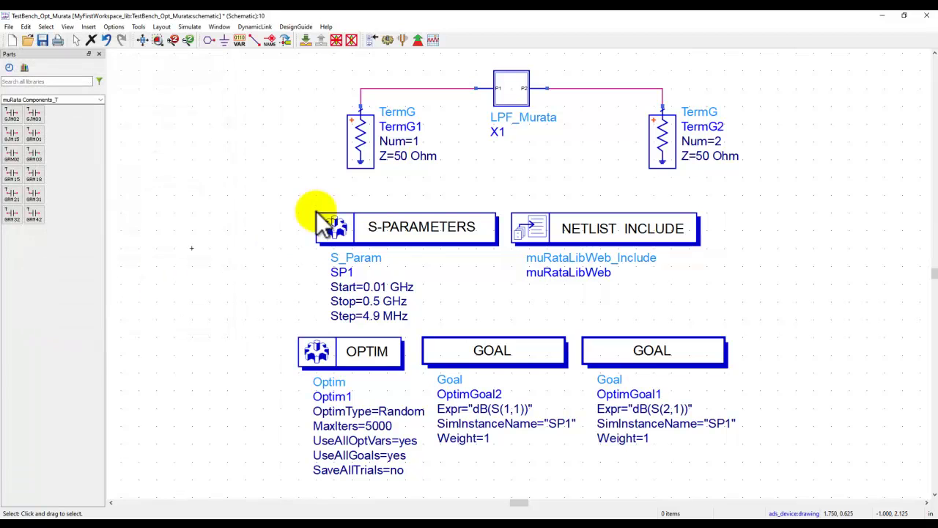
# Launch the Murata part-number optimization and pause it at iteration 150 of 5000
pyautogui.click(418, 42)
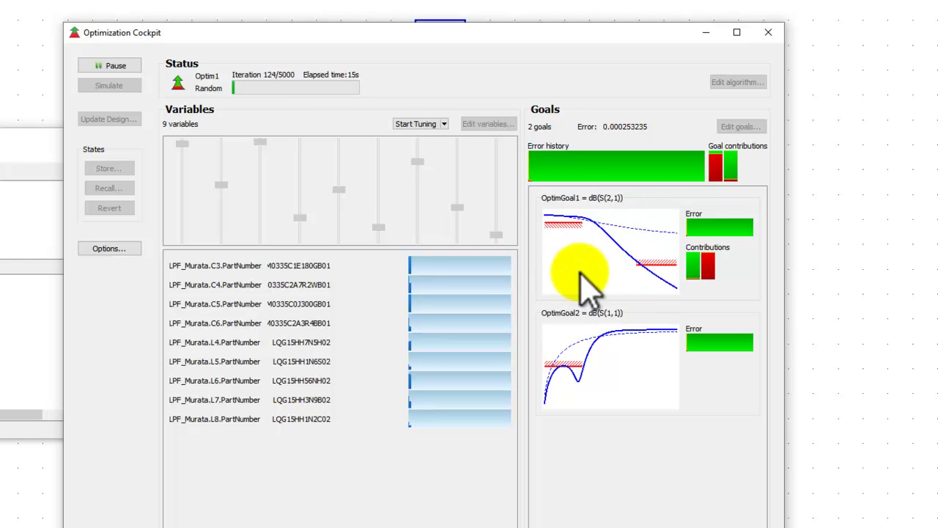
pyautogui.click(103, 67)
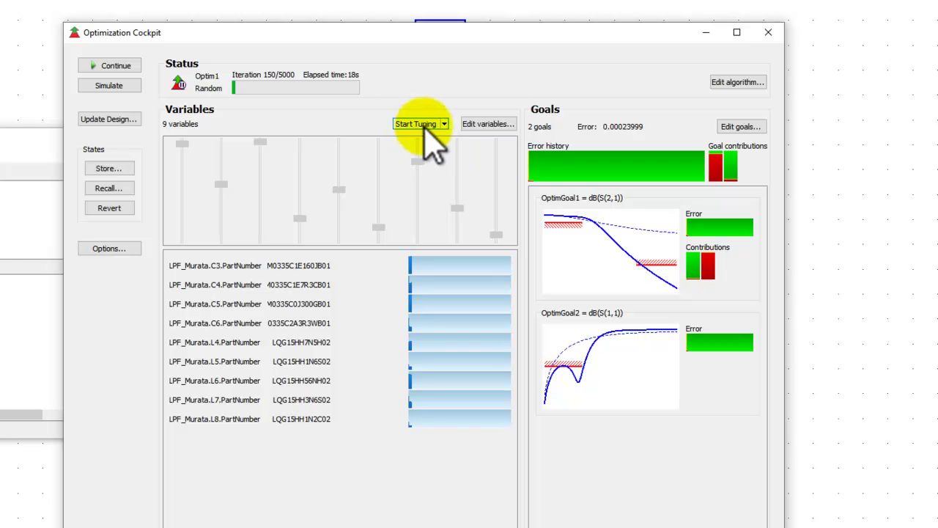
# Hand-tune the C3, C5 and L4 part-number sliders, then resume the optimization
pyautogui.click(415, 123)
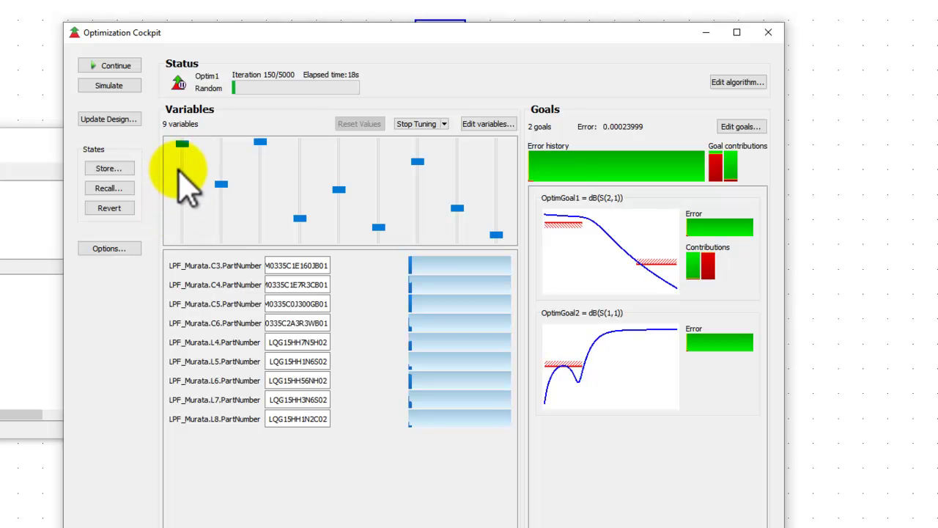
pyautogui.click(178, 169)
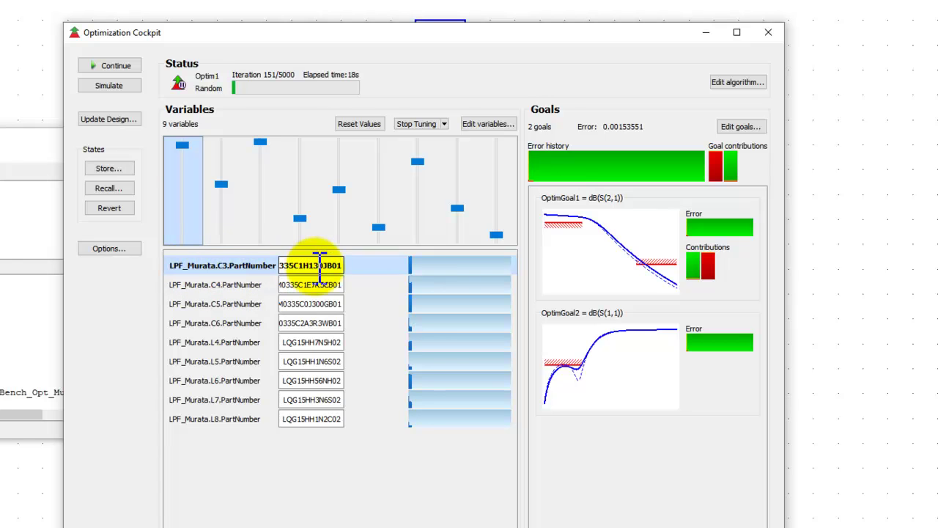
pyautogui.moveTo(184, 150); pyautogui.dragTo(184, 173)
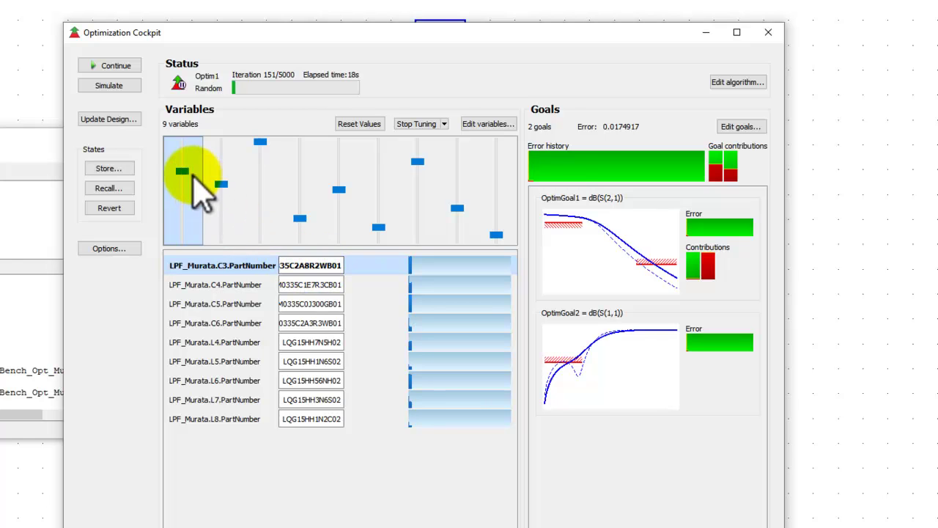
pyautogui.moveTo(183, 173); pyautogui.dragTo(184, 189)
pyautogui.moveTo(260, 143); pyautogui.dragTo(260, 197)
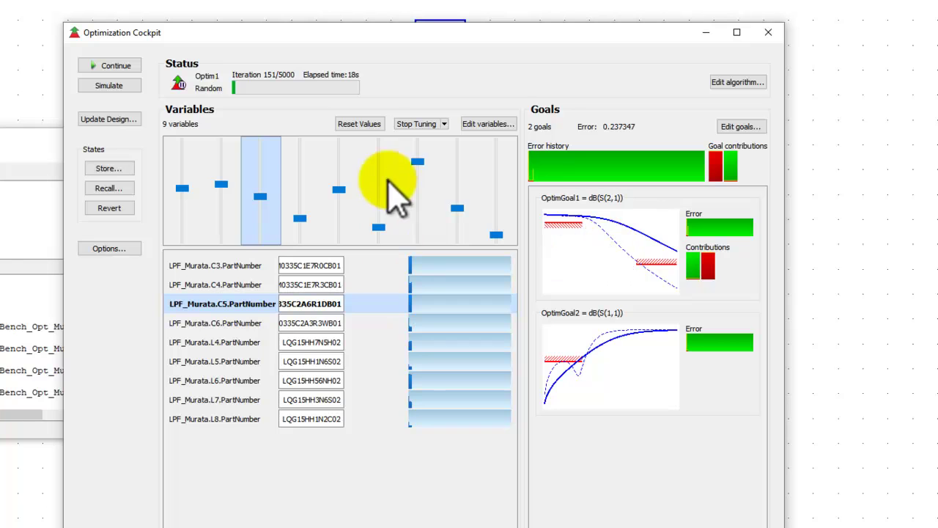
pyautogui.moveTo(417, 162); pyautogui.dragTo(335, 217)
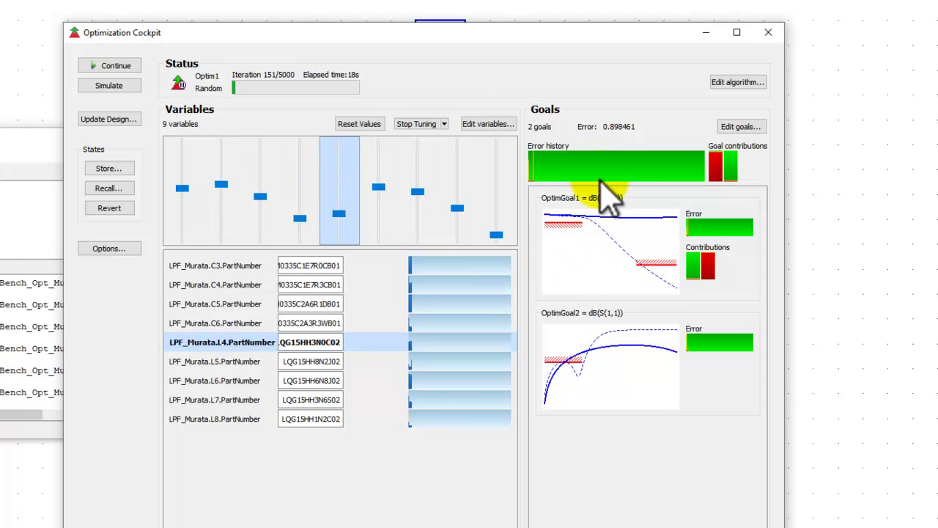
pyautogui.click(112, 66)
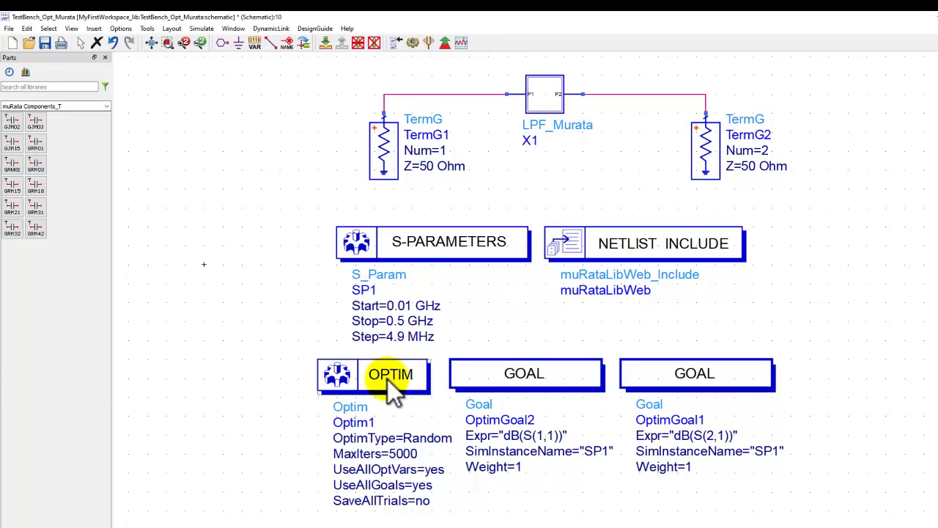
pyautogui.doubleClick(387, 379)
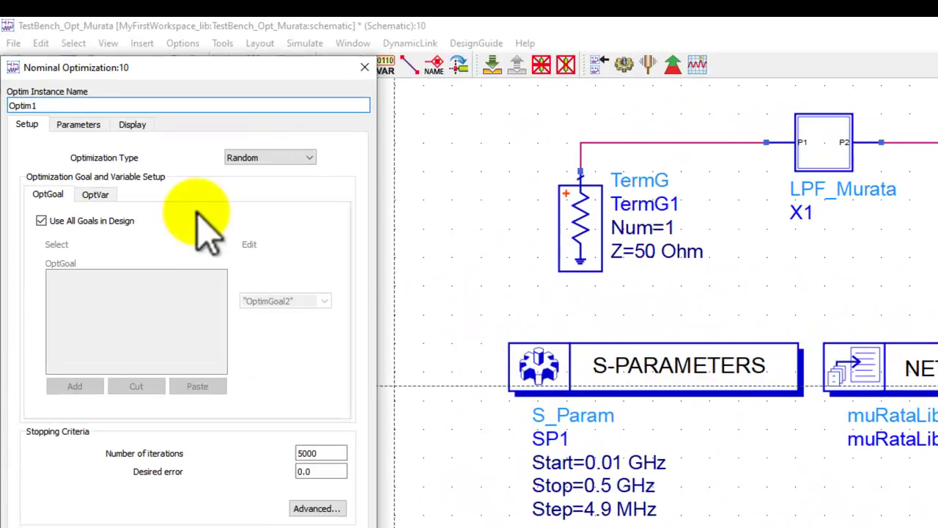
pyautogui.click(78, 125)
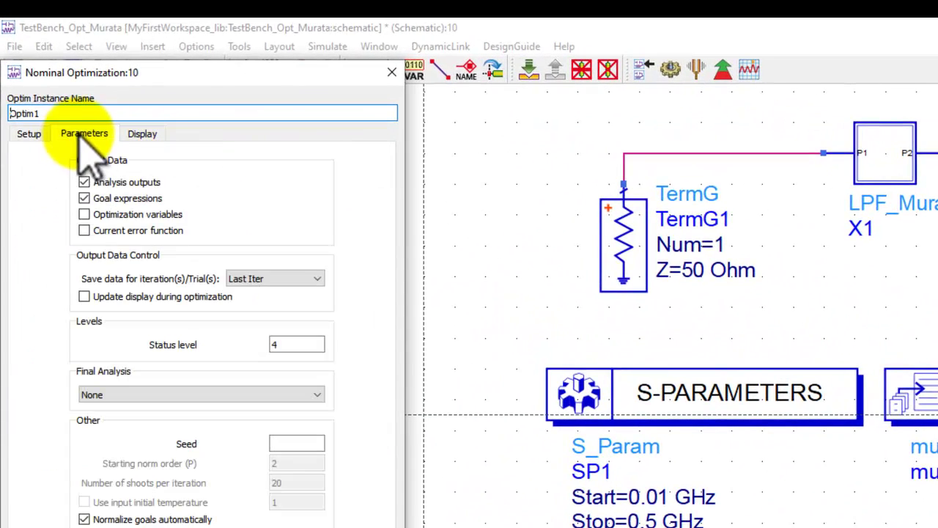
pyautogui.click(84, 297)
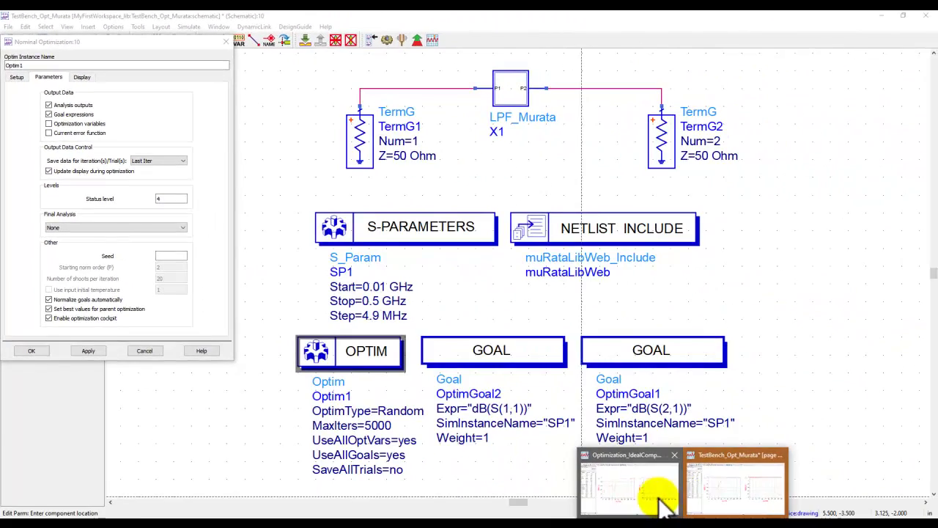
pyautogui.click(656, 495)
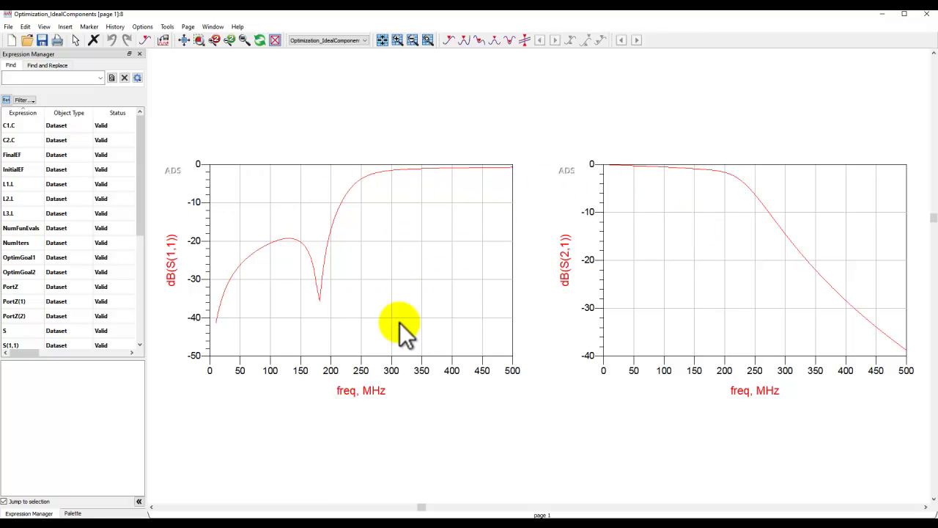
pyautogui.click(879, 14)
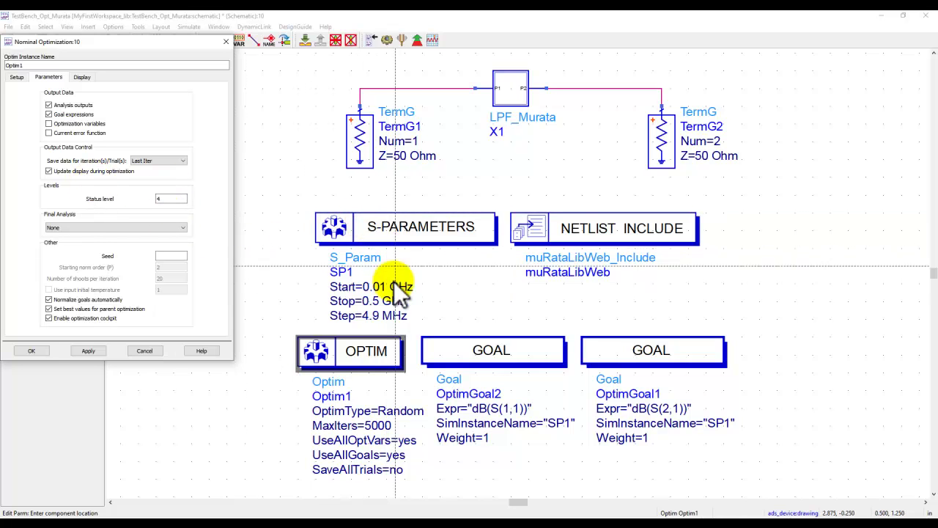
pyautogui.click(66, 170)
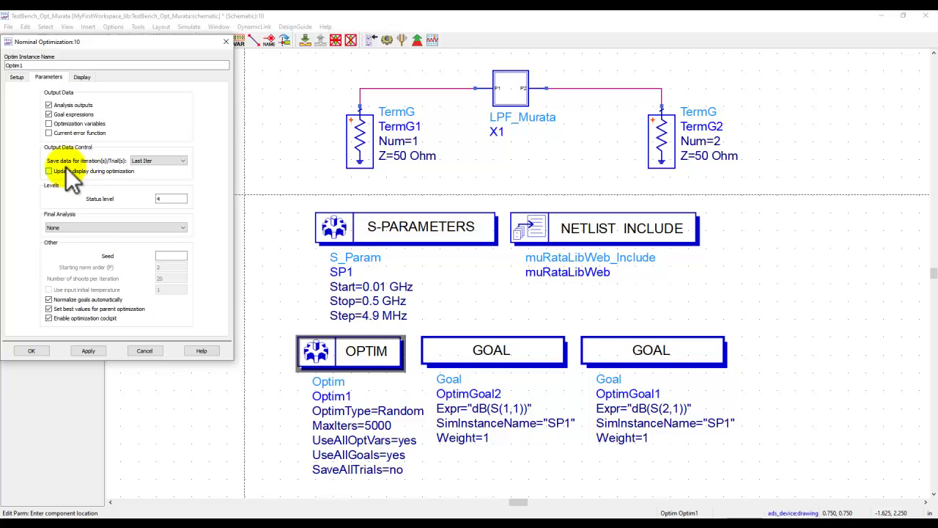
pyautogui.click(34, 351)
# Halt the Murata optimization at iteration 631 and update the design with the optimized part values
pyautogui.moveTo(620, 516)
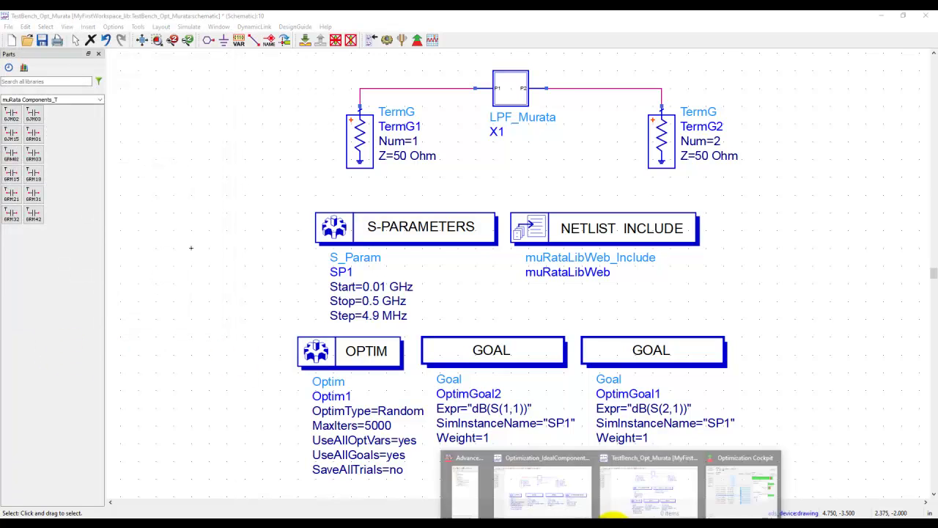
pyautogui.click(737, 508)
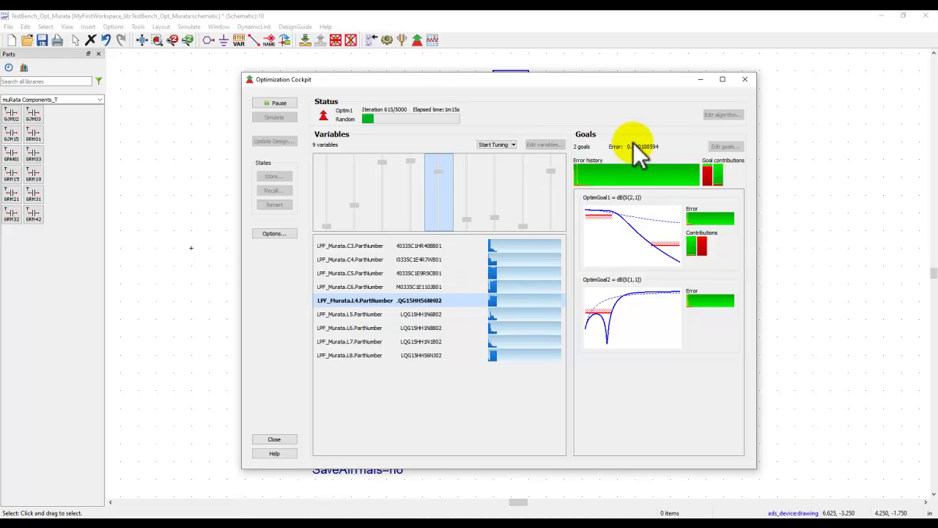
pyautogui.click(278, 103)
pyautogui.click(272, 440)
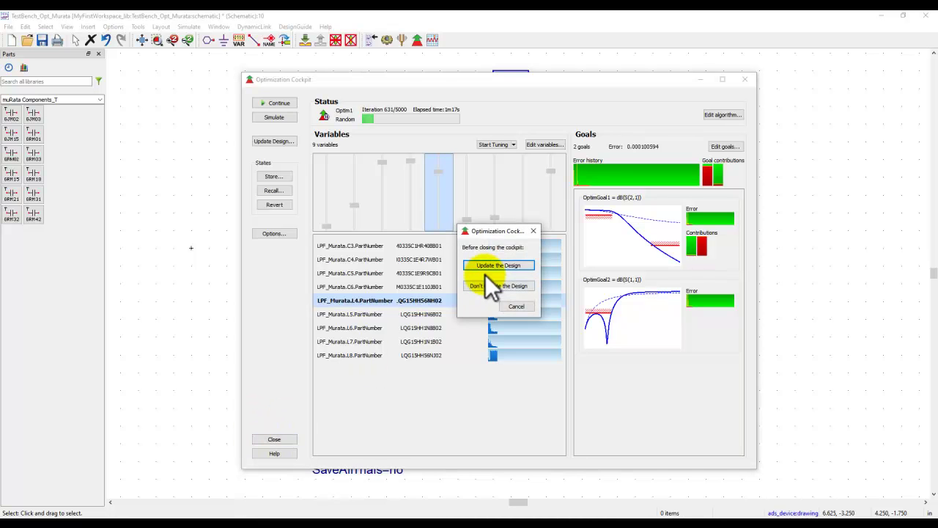
pyautogui.click(490, 266)
pyautogui.click(502, 299)
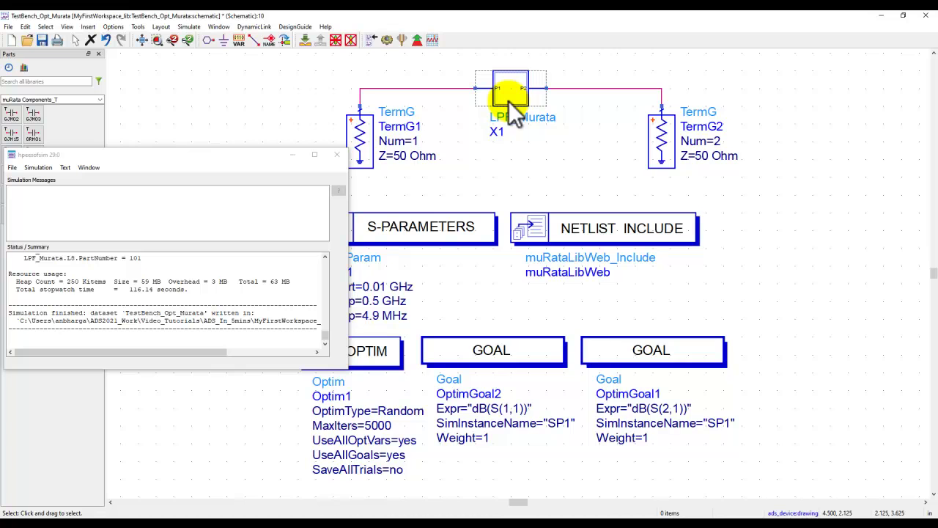
# Inside LPF_Murata, briefly show L4's part-number label LQG15HH56NG02, then hide it and confirm
pyautogui.click(305, 40)
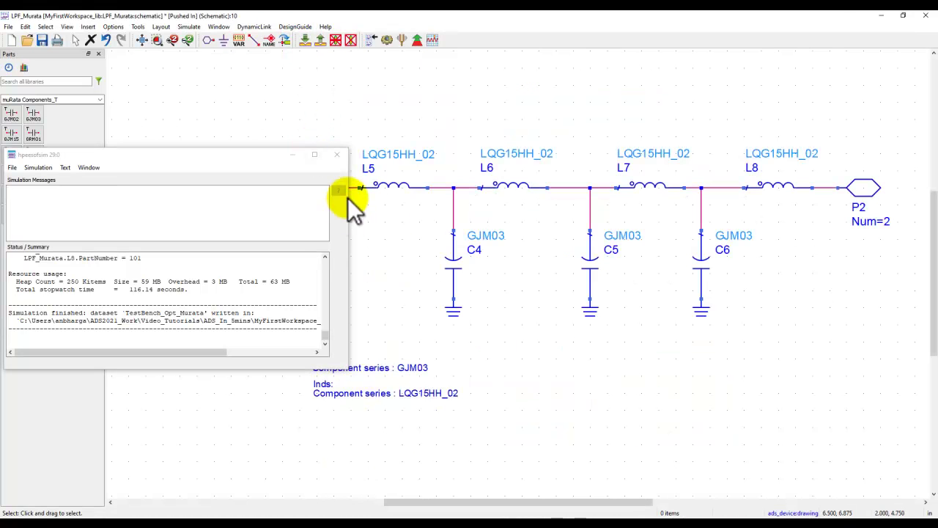
pyautogui.click(315, 155)
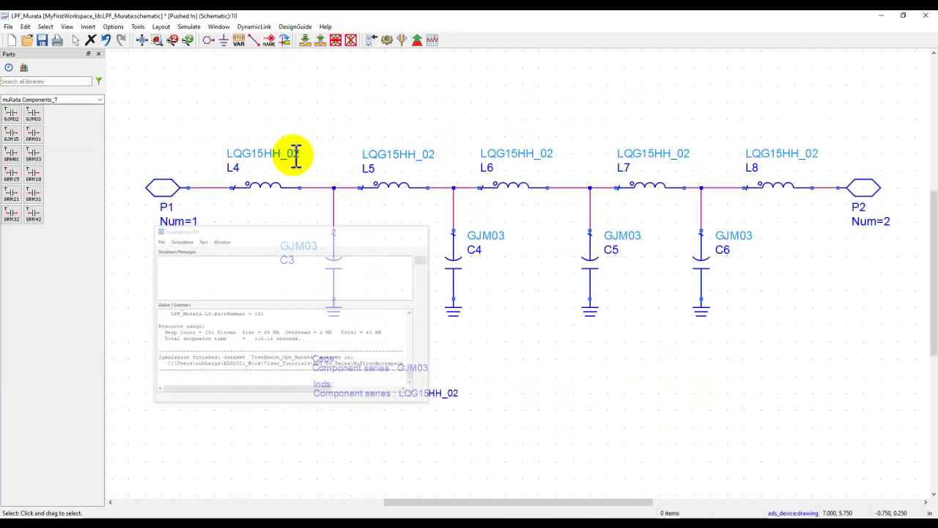
pyautogui.doubleClick(267, 188)
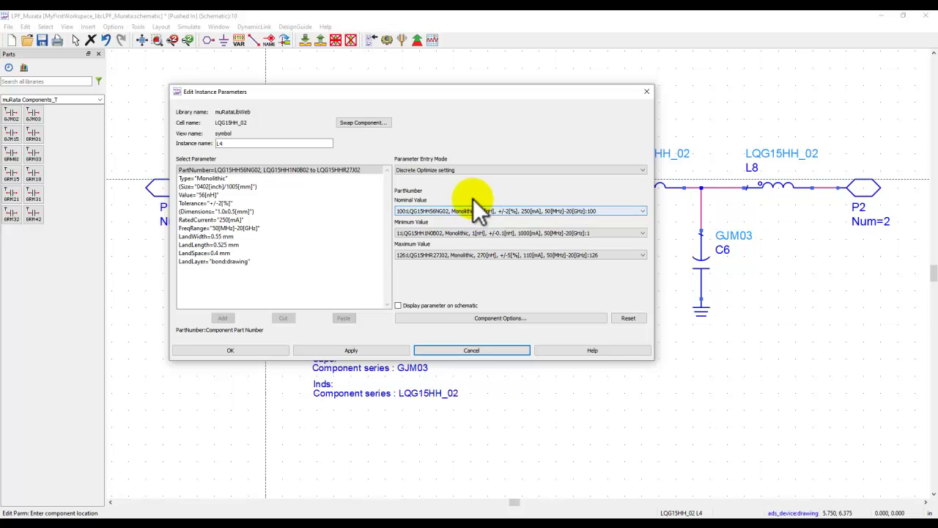
pyautogui.moveTo(482, 93); pyautogui.dragTo(721, 99)
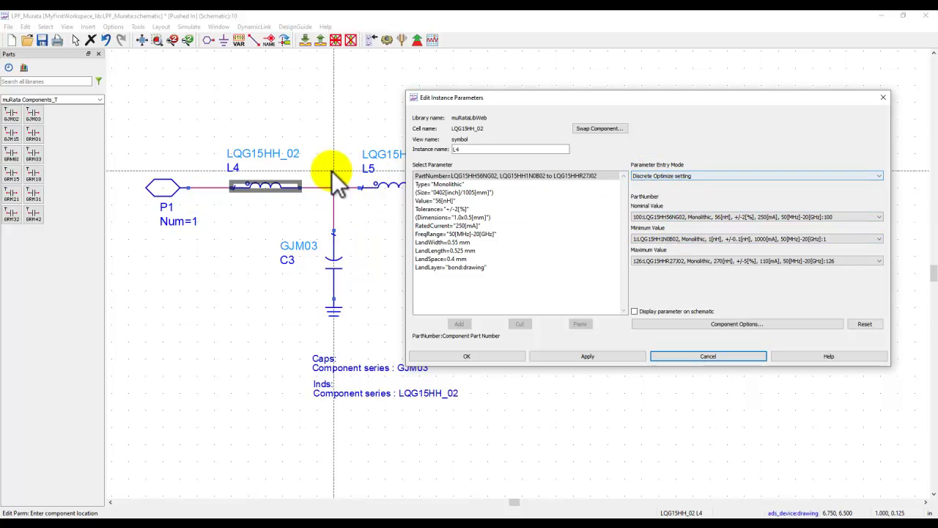
pyautogui.click(636, 312)
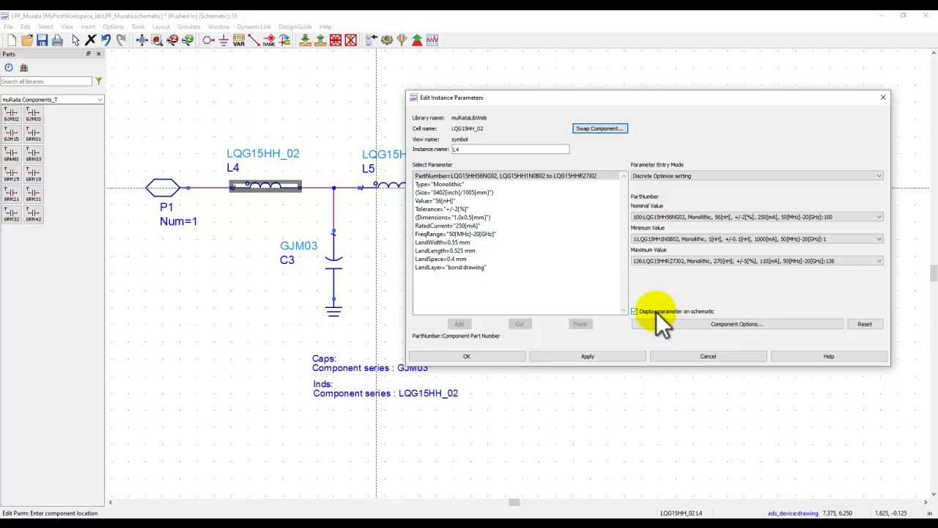
pyautogui.click(565, 355)
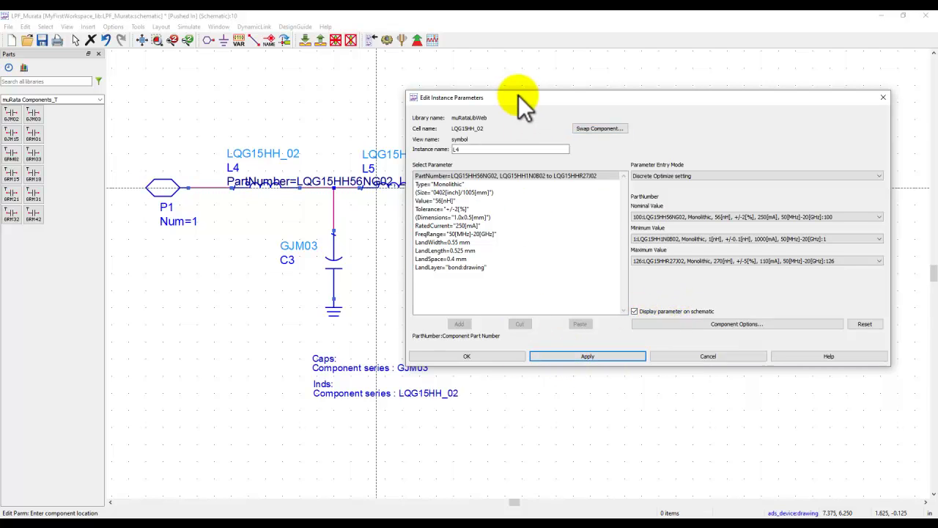
pyautogui.moveTo(518, 96); pyautogui.dragTo(488, 302)
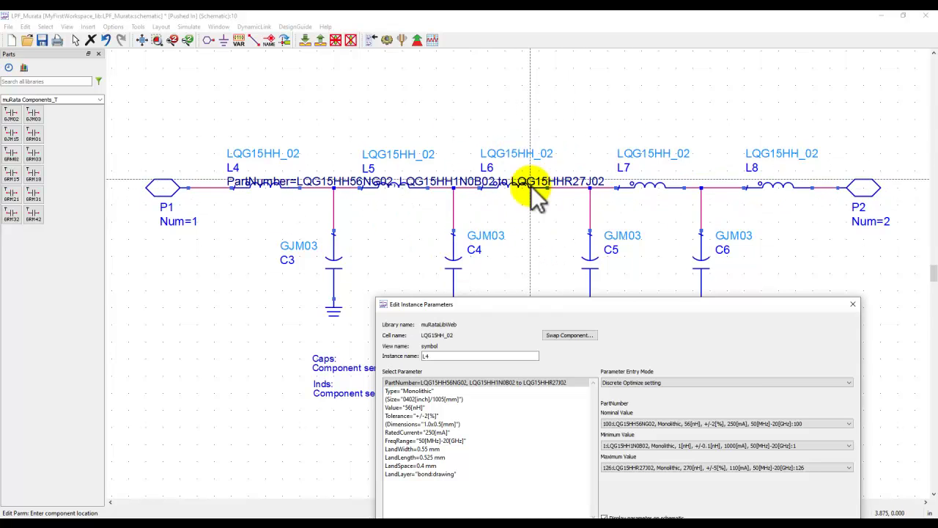
pyautogui.moveTo(570, 308); pyautogui.dragTo(539, 131)
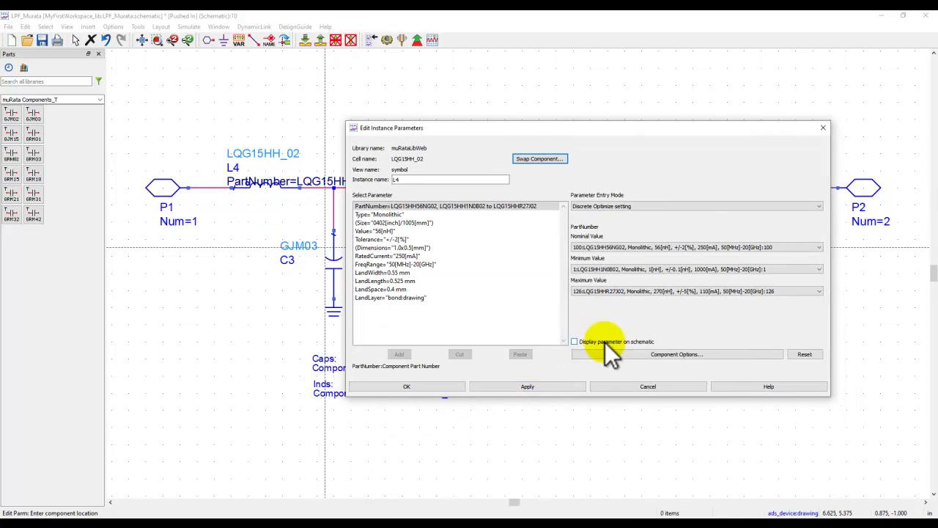
pyautogui.click(419, 390)
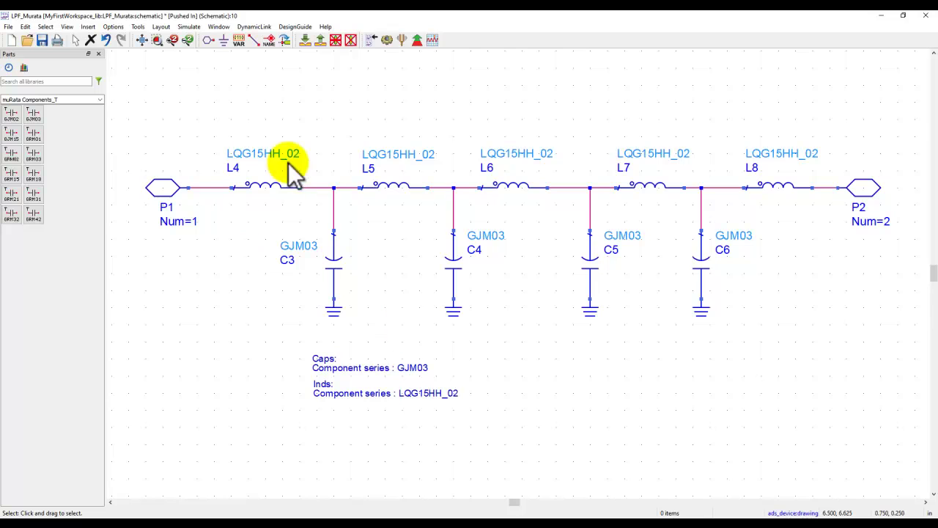
# Re-simulate TestBench_Opt_Murata and review dB(S(1,1)) and dB(S(2,1)) of the optimized filter
pyautogui.click(321, 40)
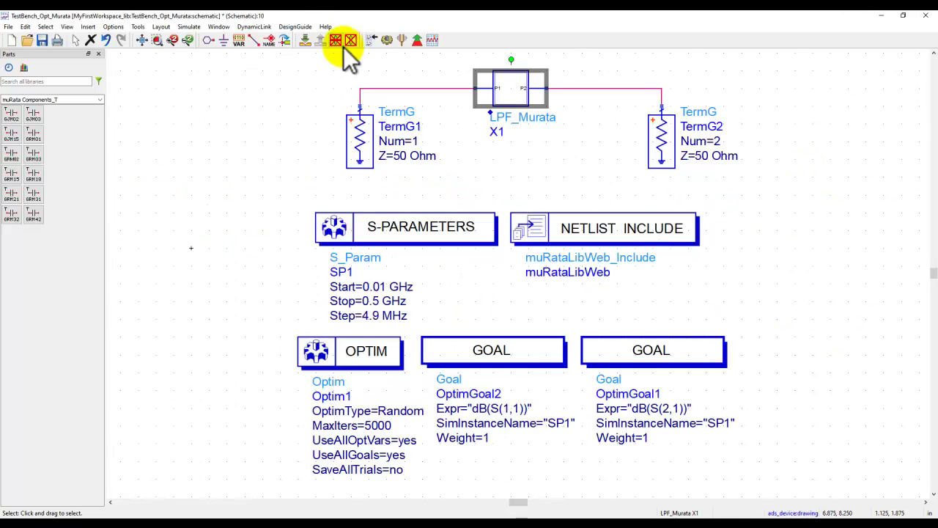
pyautogui.click(388, 40)
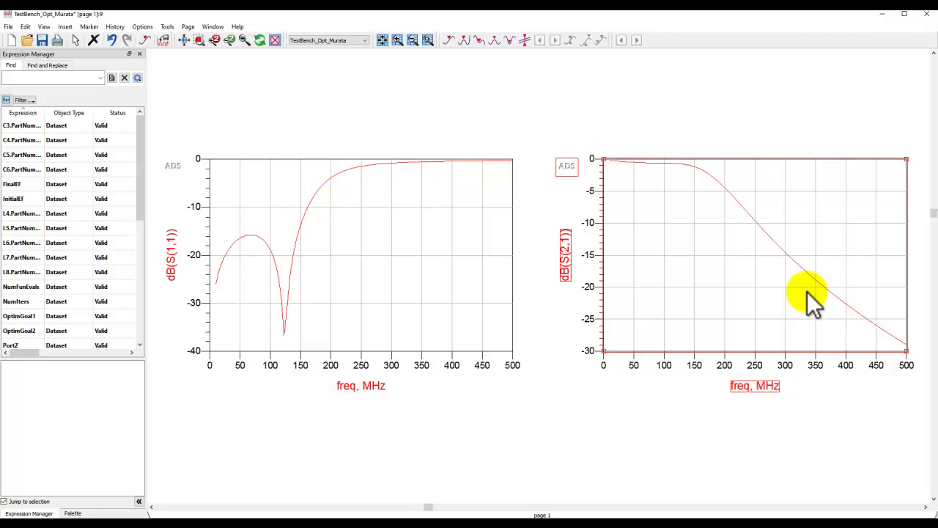
pyautogui.click(598, 444)
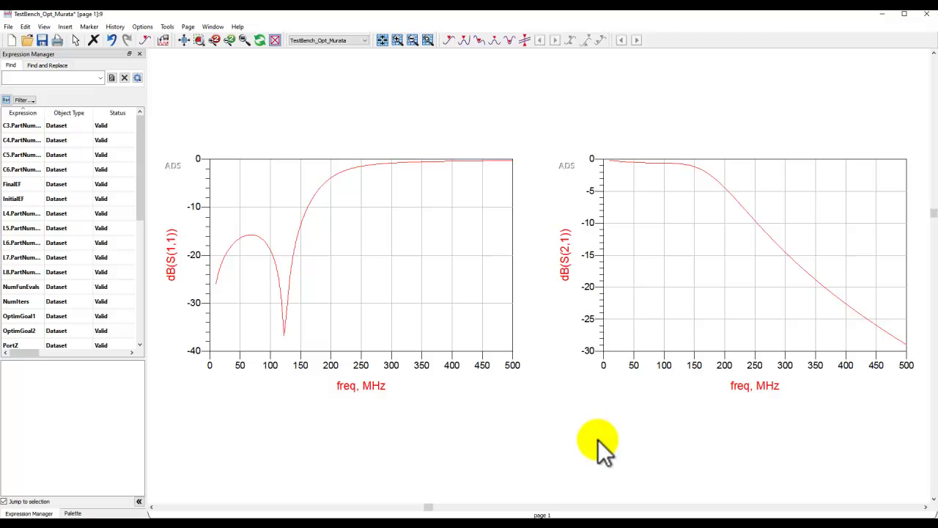